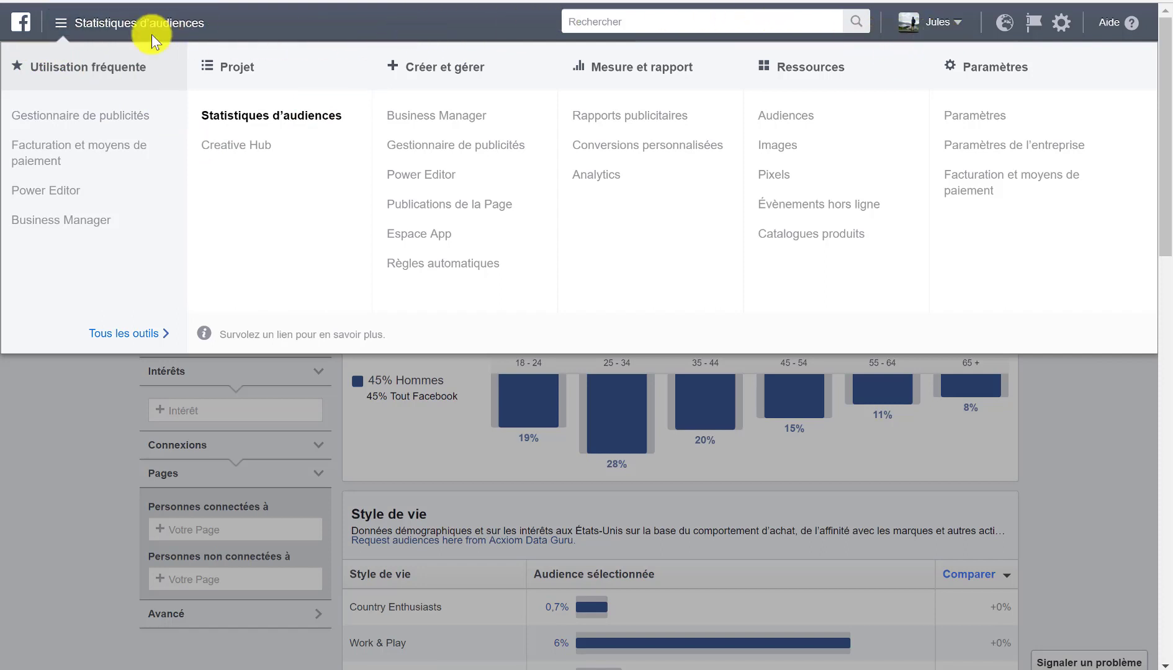
Look over the available advertising tools and open Statistiques d'audiences
click(61, 28)
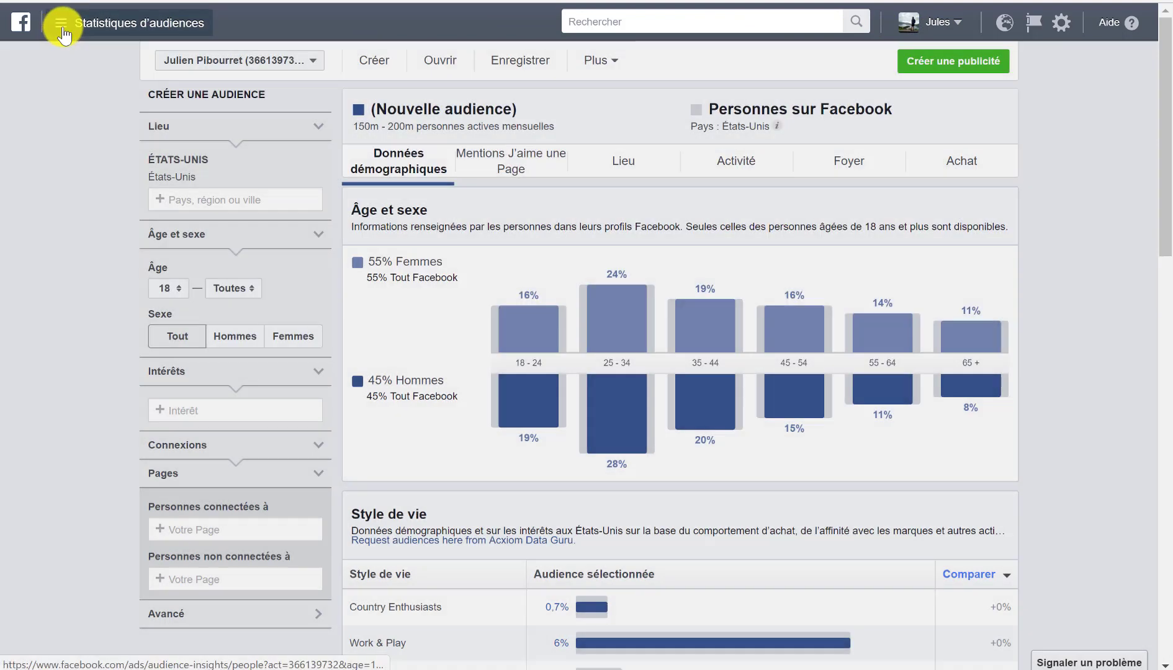
click(62, 28)
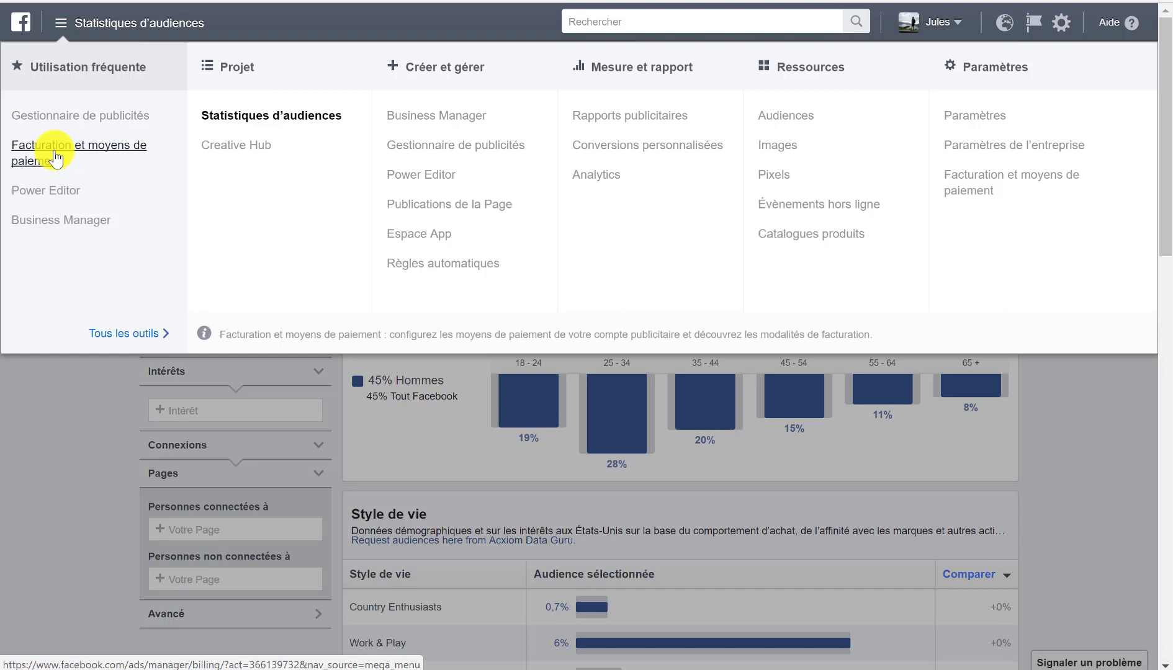
click(61, 31)
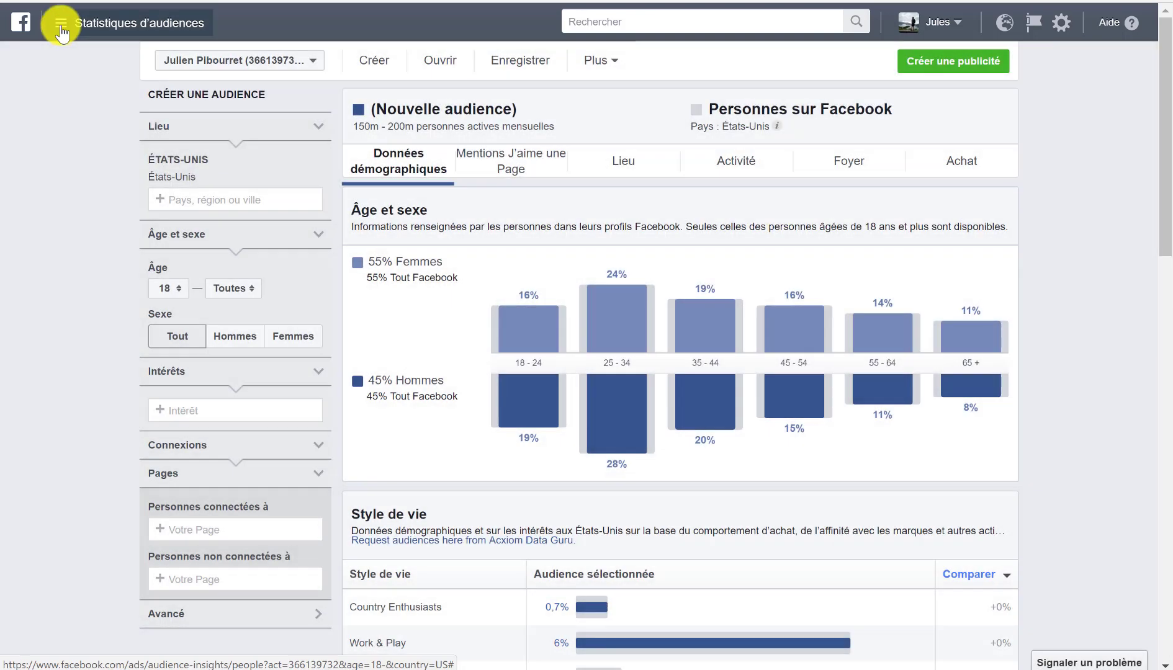
click(61, 28)
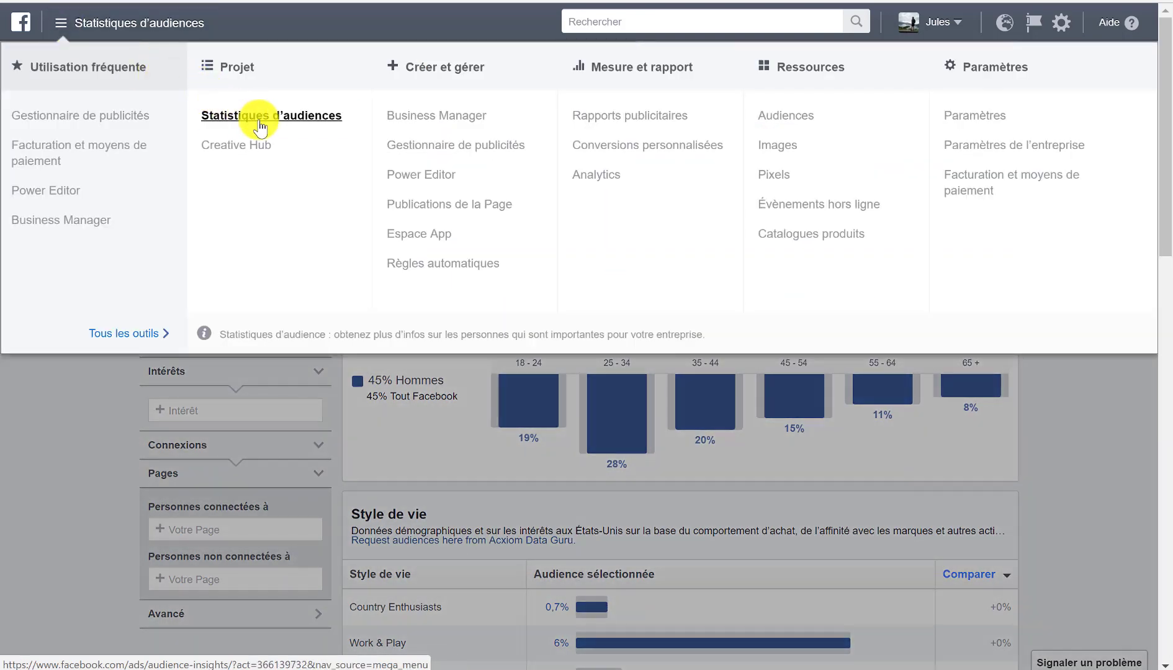
click(259, 127)
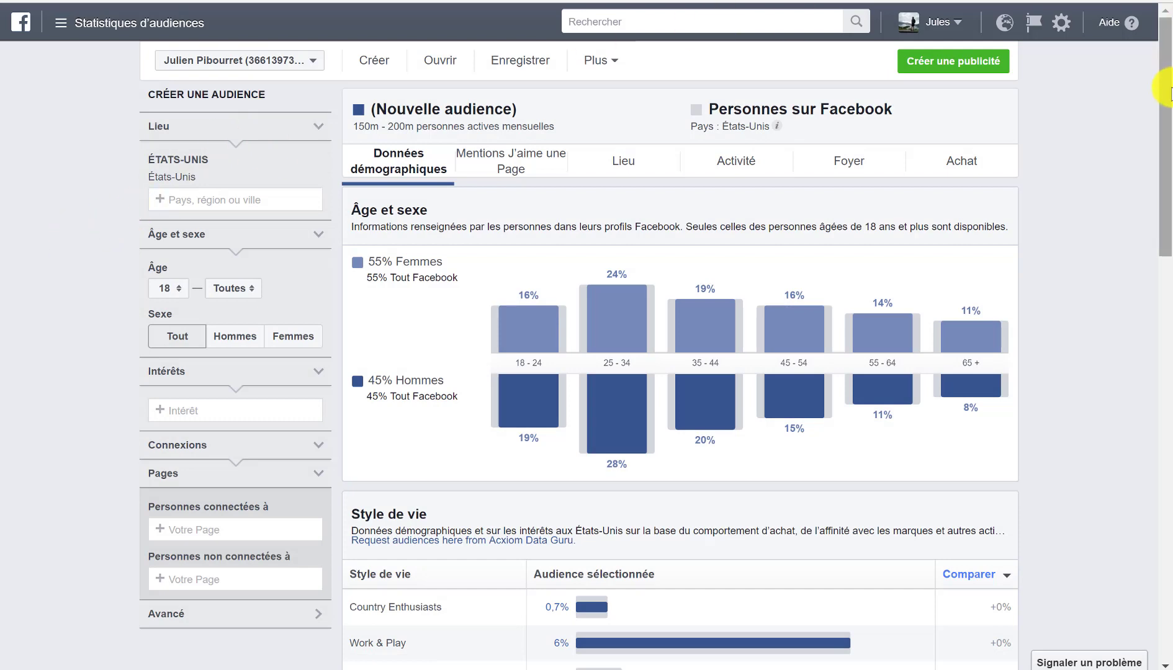
drag(1162, 121, 1156, 61)
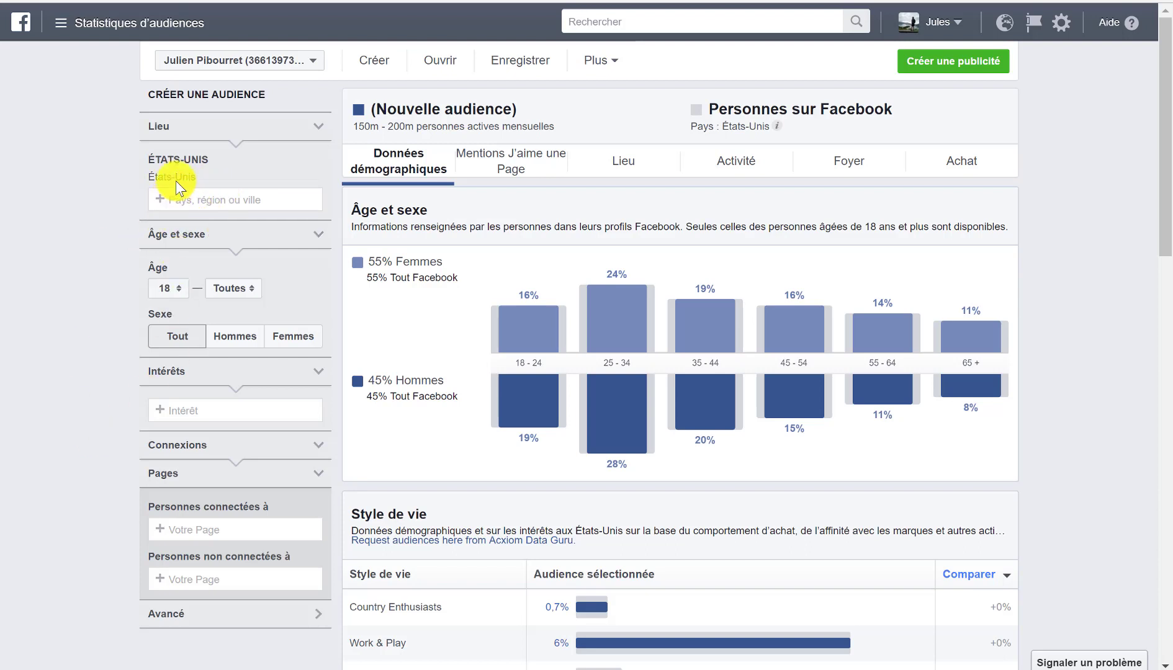
Replace the audience's location États-Unis with the country France
click(321, 164)
click(223, 169)
text(fran)
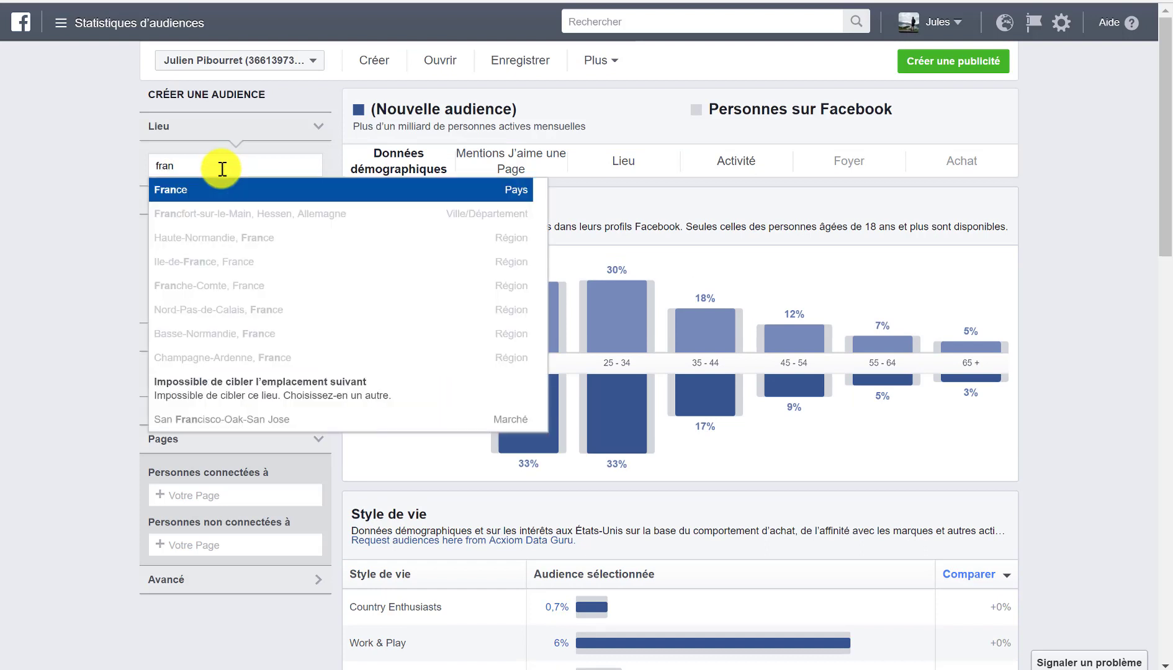
click(196, 194)
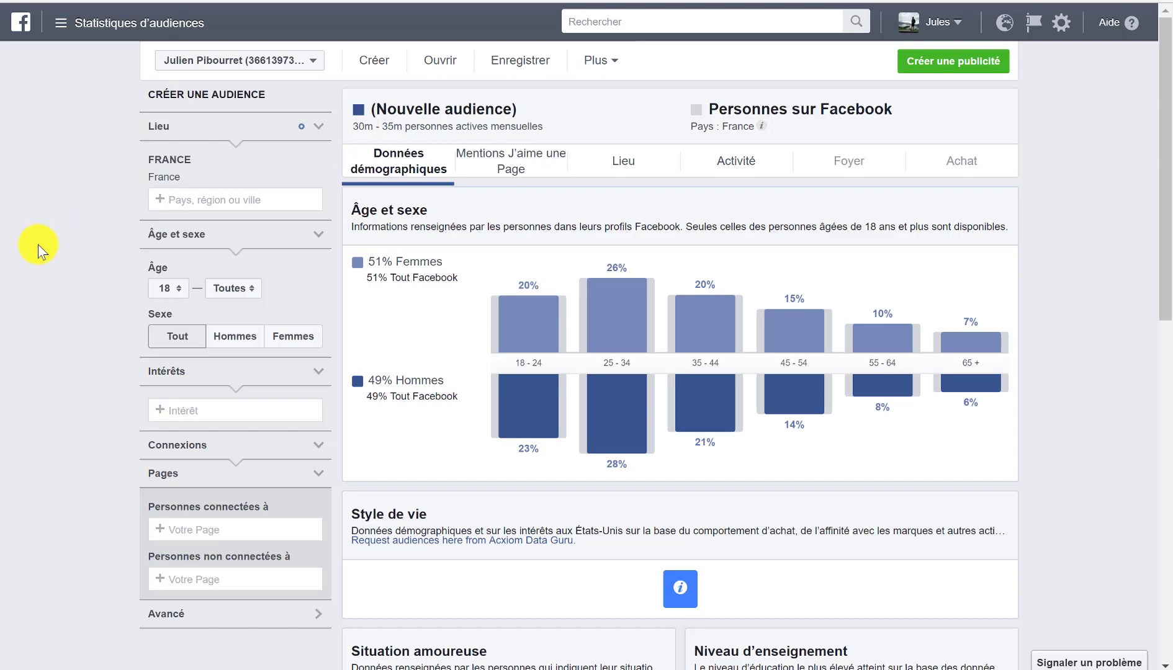
Add Musculation as an interest of the audience
click(178, 290)
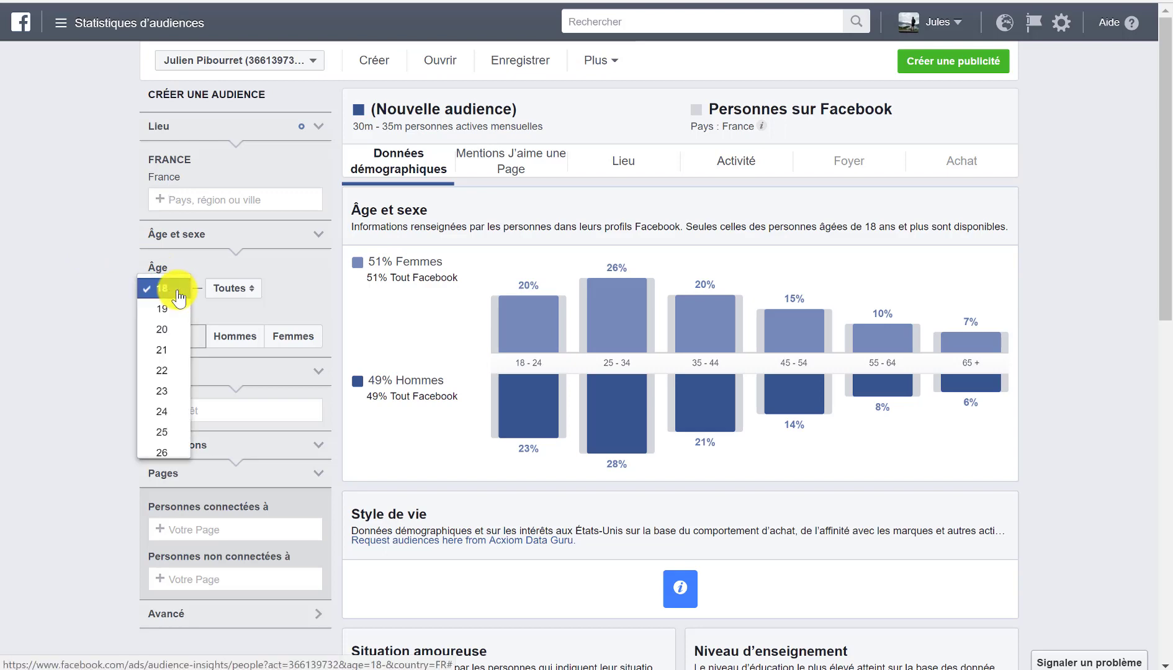
click(88, 270)
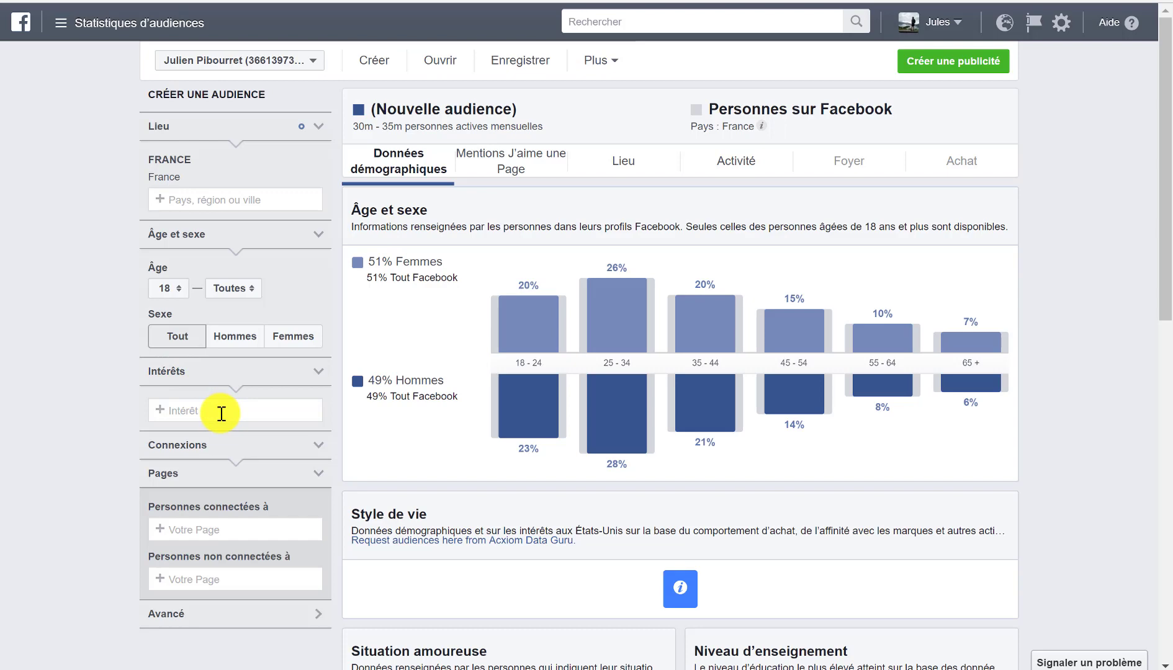
text(mus)
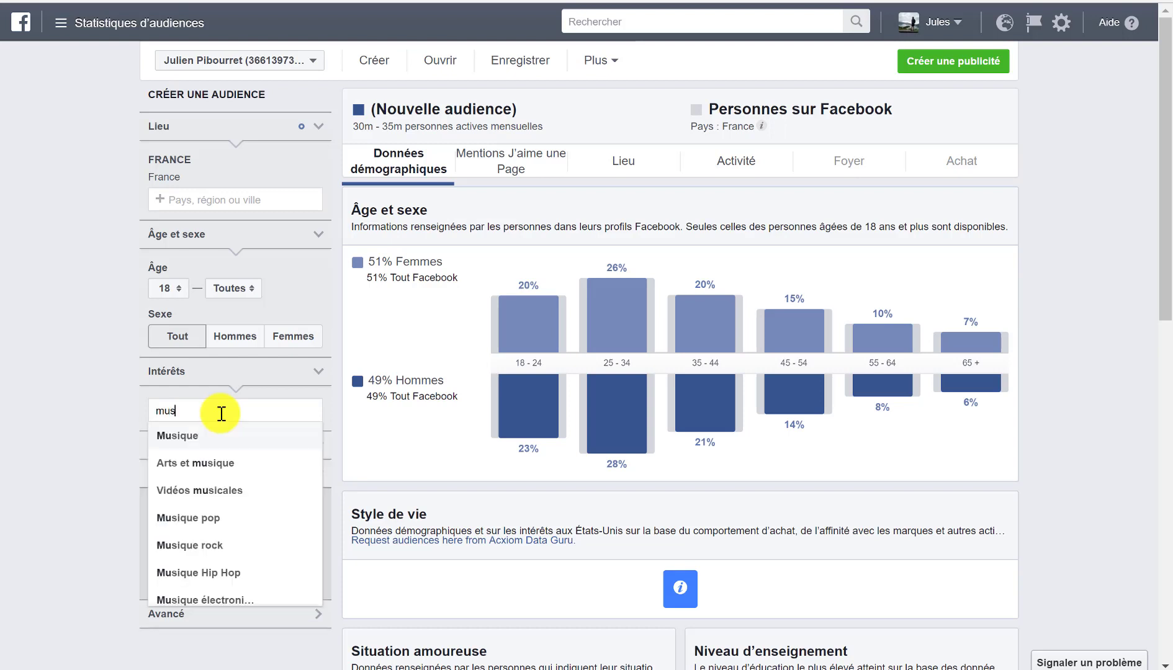
text(culation)
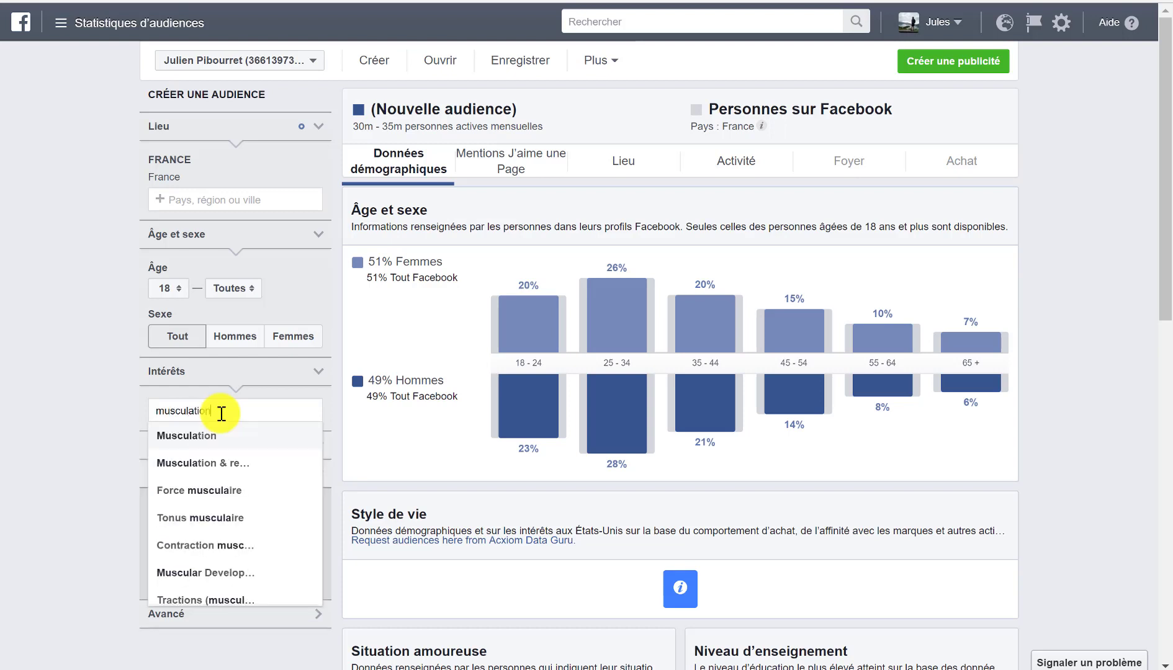
click(208, 437)
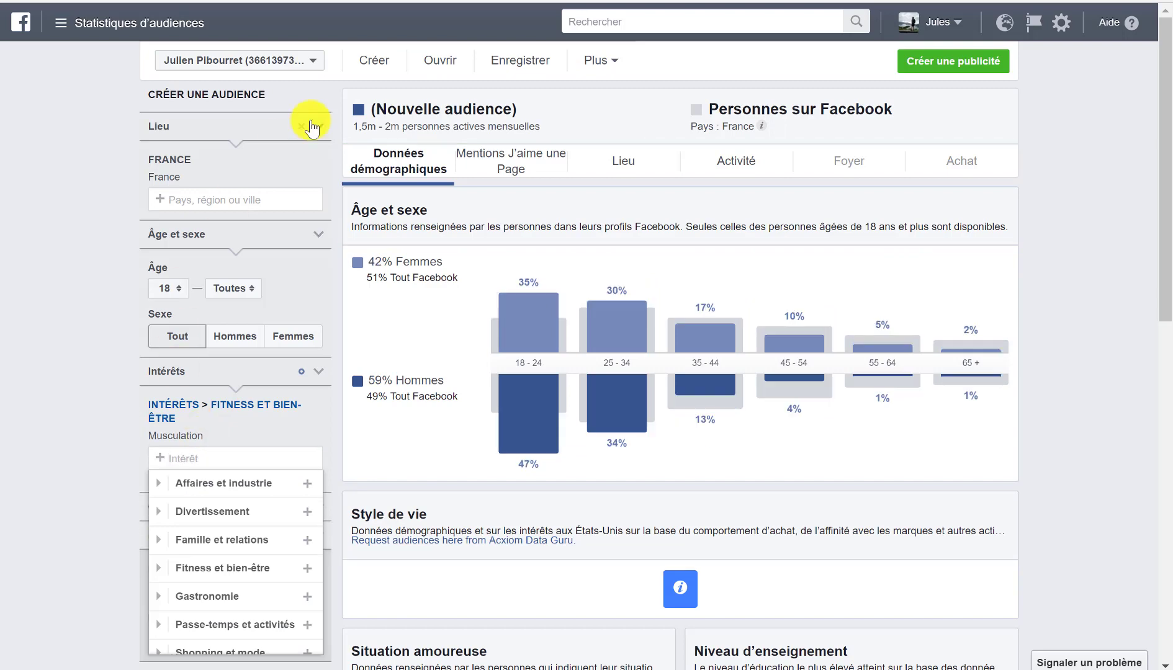
click(93, 382)
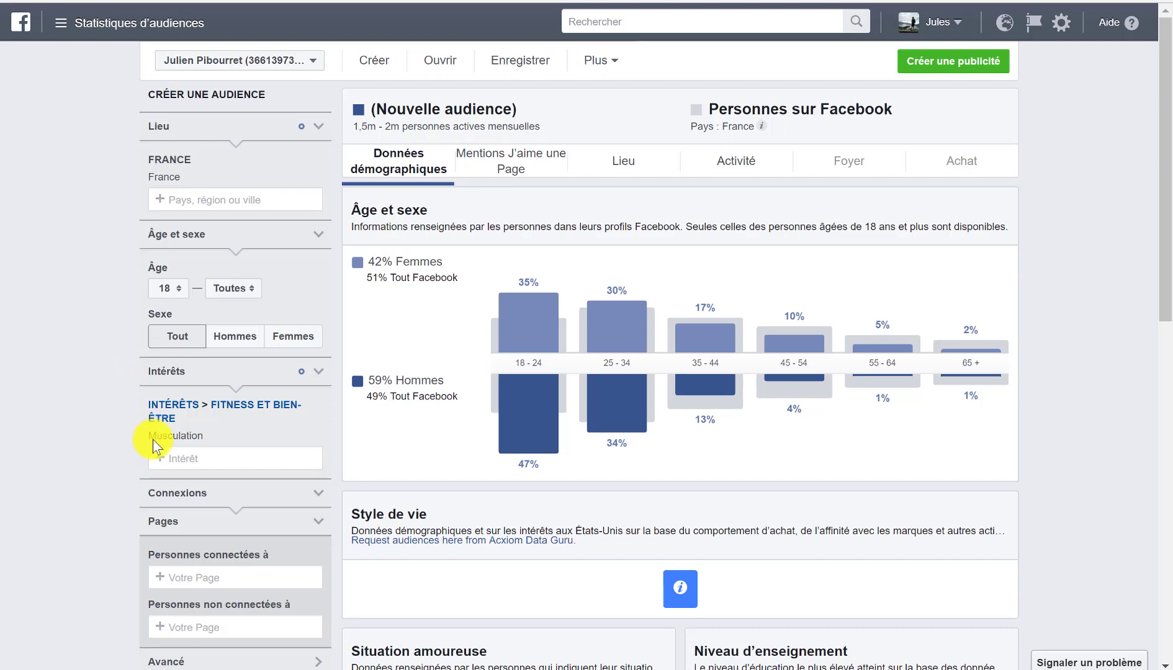
Display the Mentions J'aime une Page statistics for the audience interested in Musculation
mouse_move(194, 436)
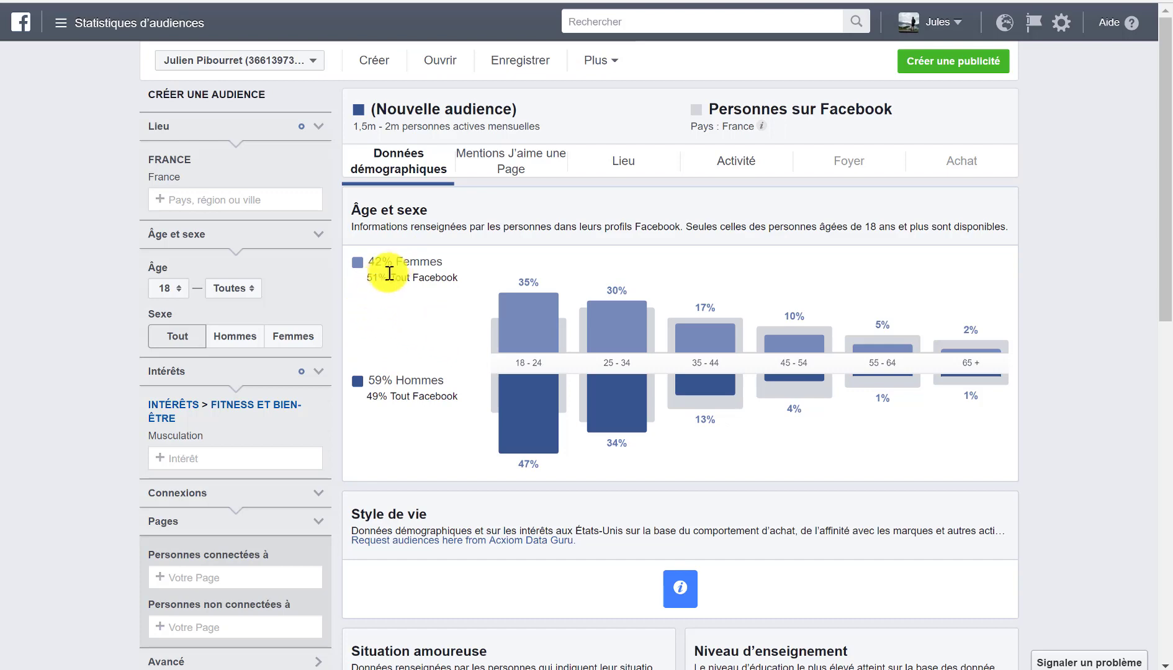
click(513, 160)
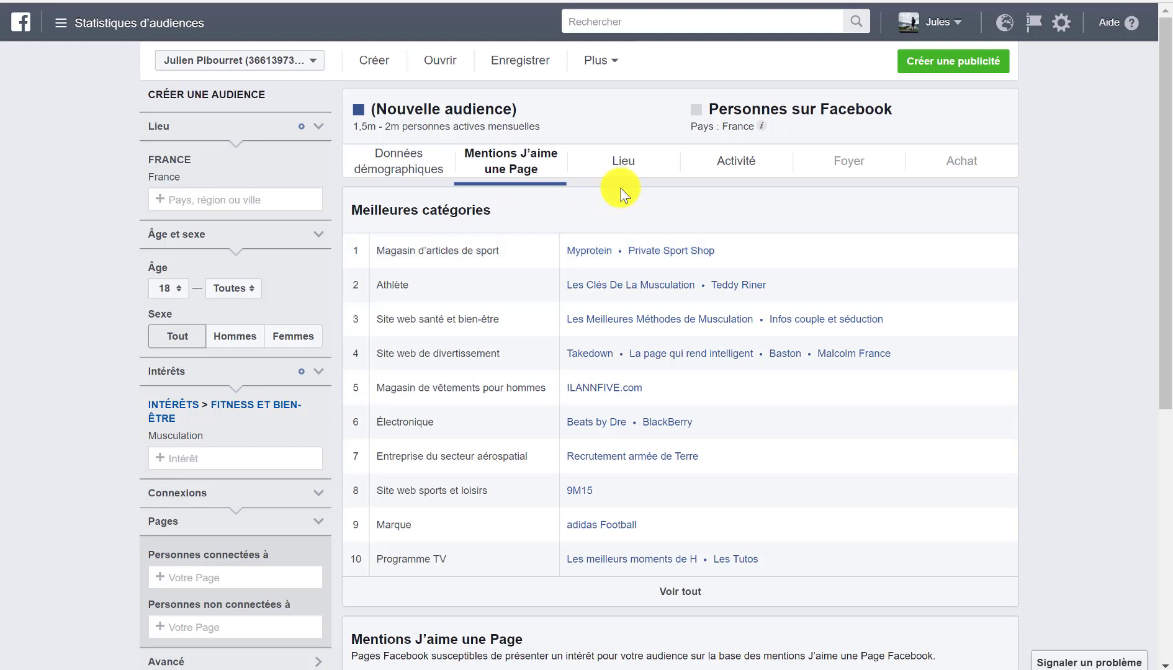
Try to find "my proteine" as an additional interest, then clear the search text
click(199, 461)
text(my p)
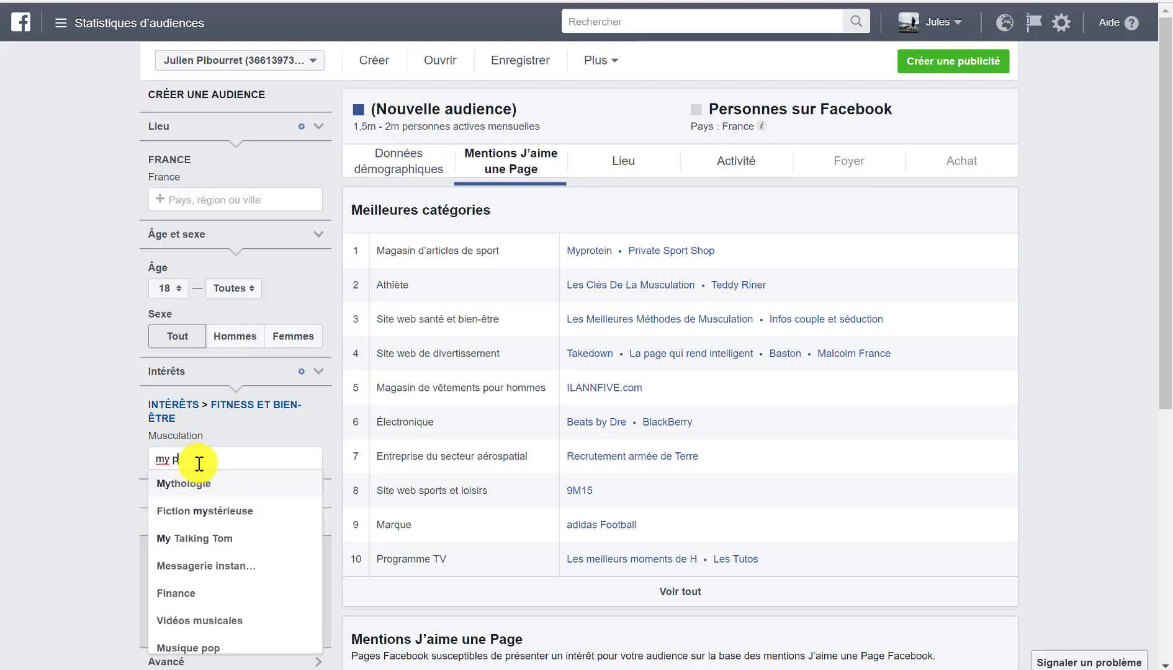
text(rot)
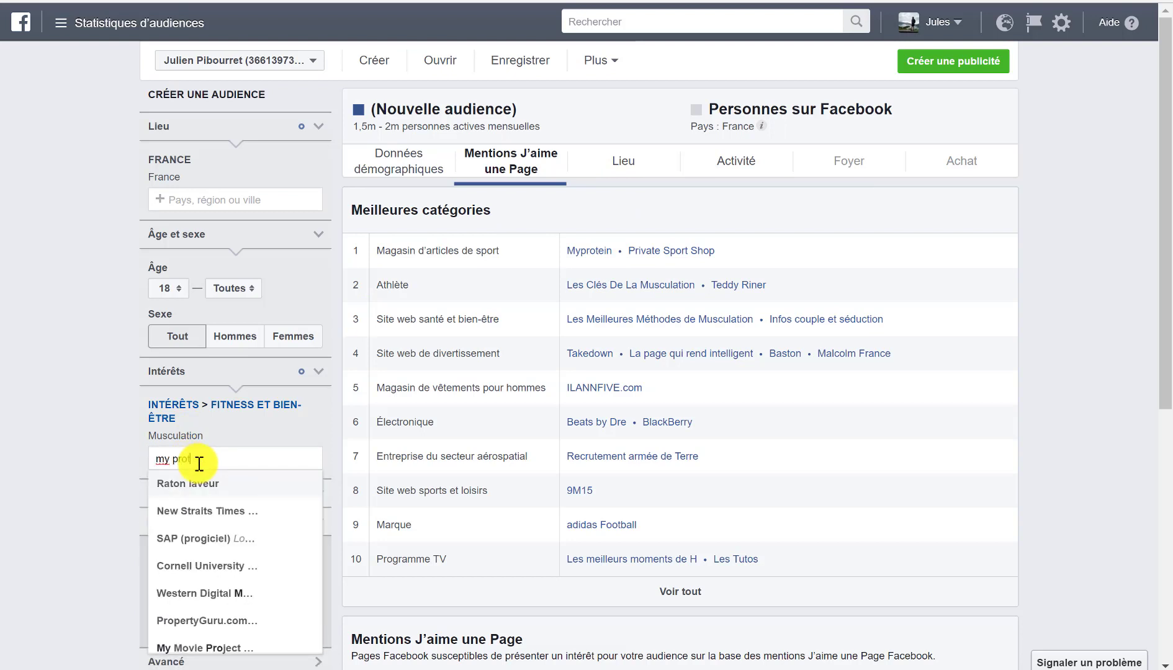
text(eine)
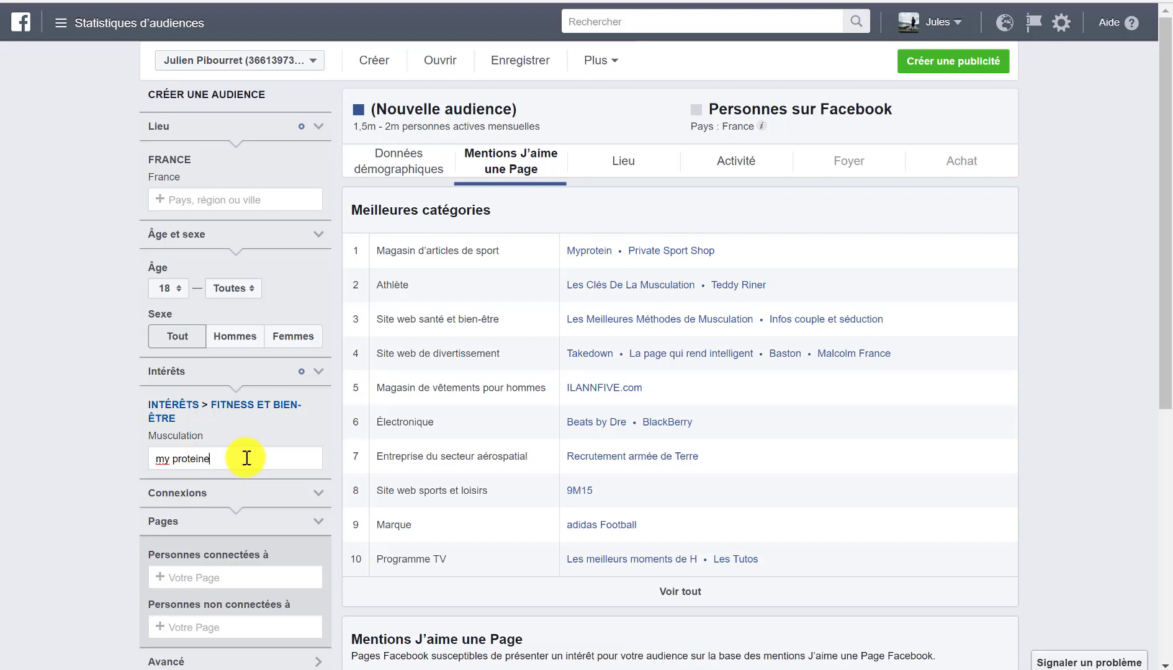
key(BackSpace)
key(BackSpace)
key(BackSpace)
key(BackSpace)
key(BackSpace)
key(BackSpace)
key(BackSpace)
key(BackSpace)
key(BackSpace)
key(BackSpace)
key(BackSpace)
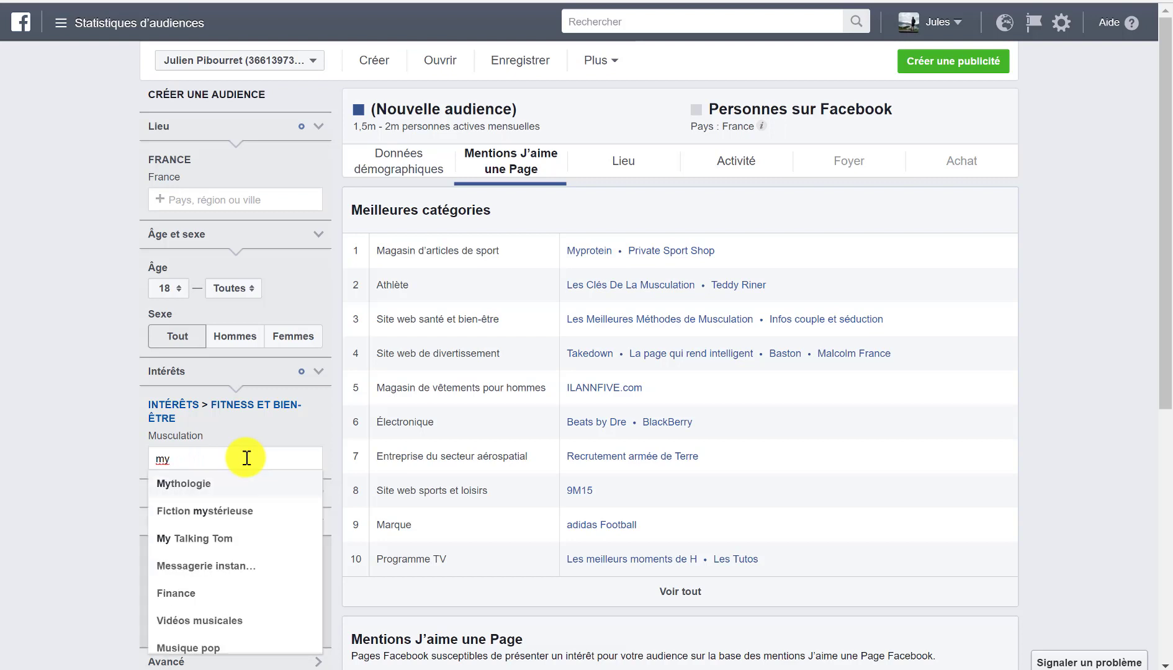
Try to find "private sport shop" as an additional interest and clear the search text
text(private)
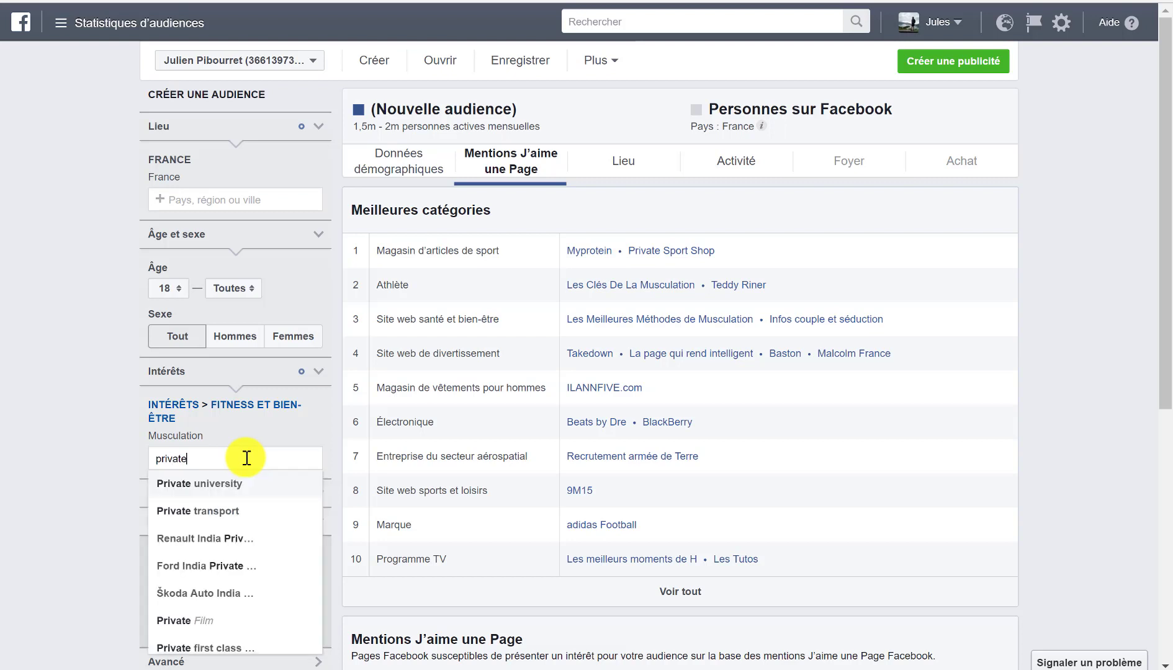
text( sport shop)
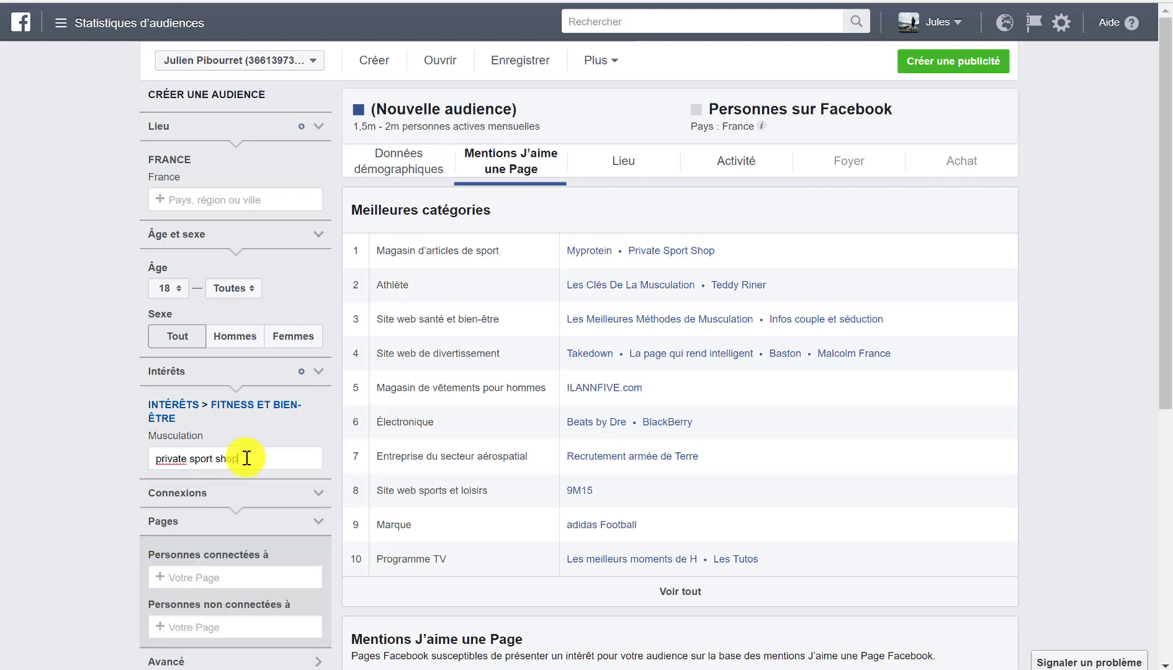
key(BackSpace)
key(BackSpace)
key(BackSpace)
key(BackSpace)
key(BackSpace)
key(BackSpace)
key(BackSpace)
key(BackSpace)
key(BackSpace)
key(BackSpace)
key(BackSpace)
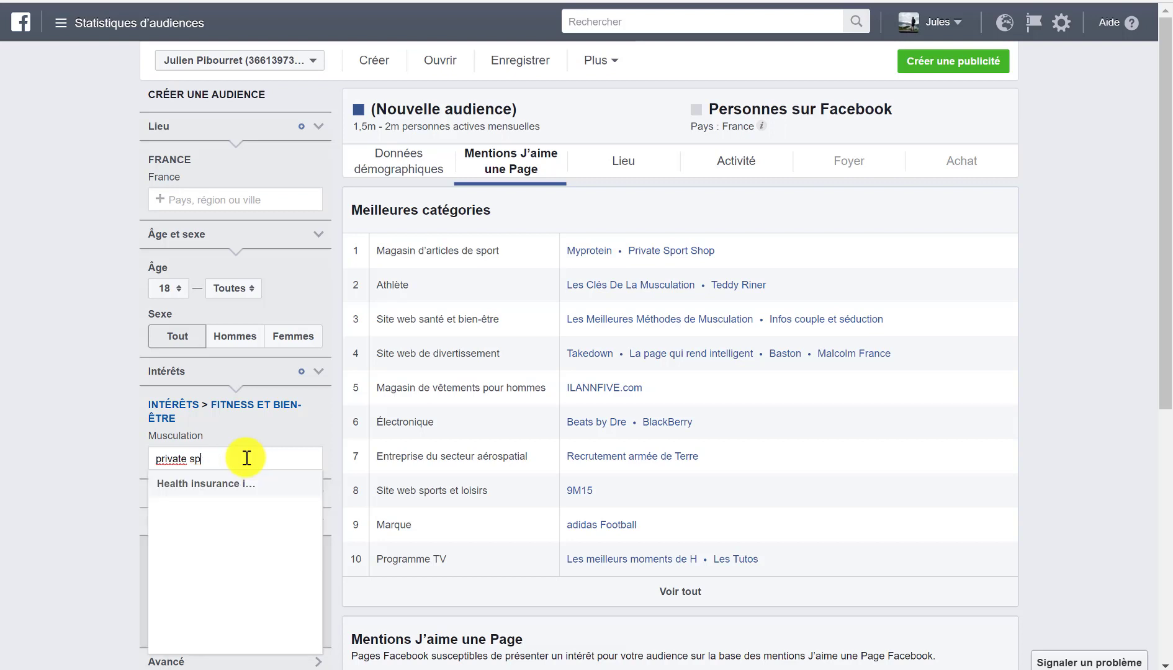
key(BackSpace)
key(BackSpace)
key(BackSpace)
key(BackSpace)
key(BackSpace)
key(BackSpace)
key(BackSpace)
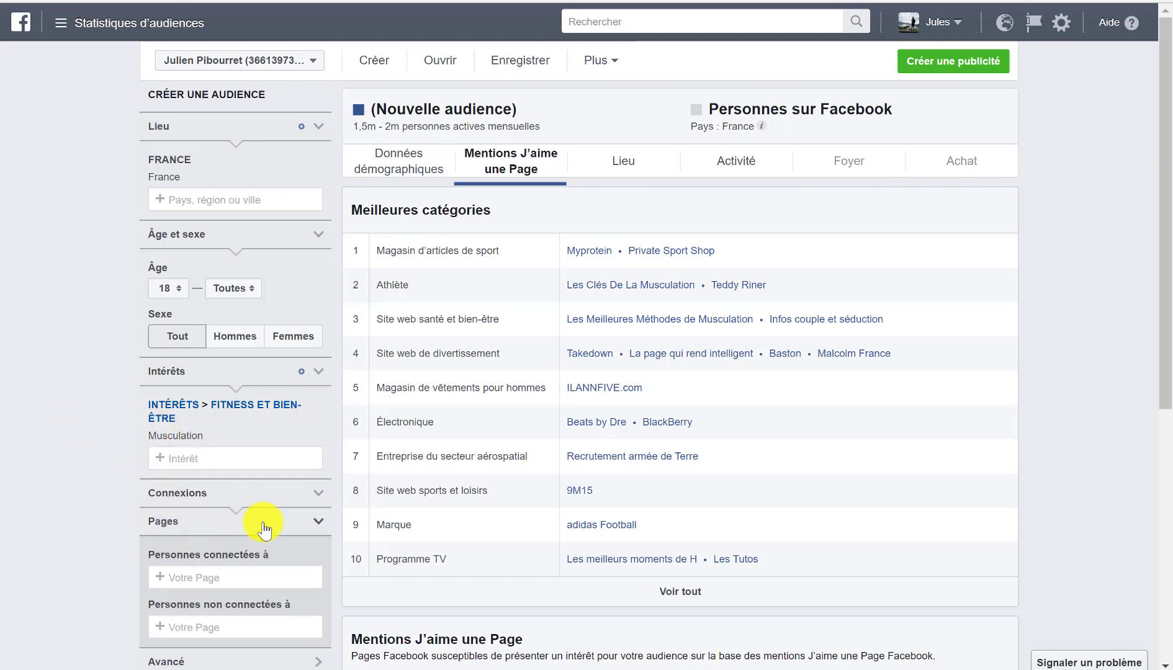
Check which pages are offered for the Personnes connectées à criterion without choosing one
click(318, 525)
click(318, 523)
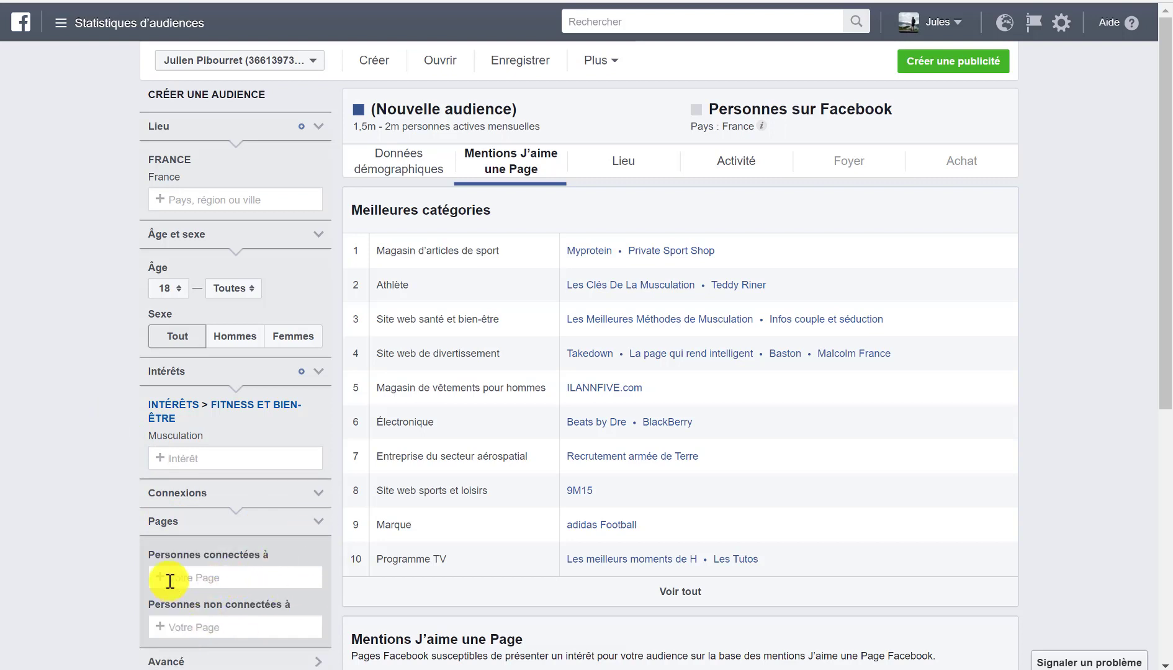
click(233, 574)
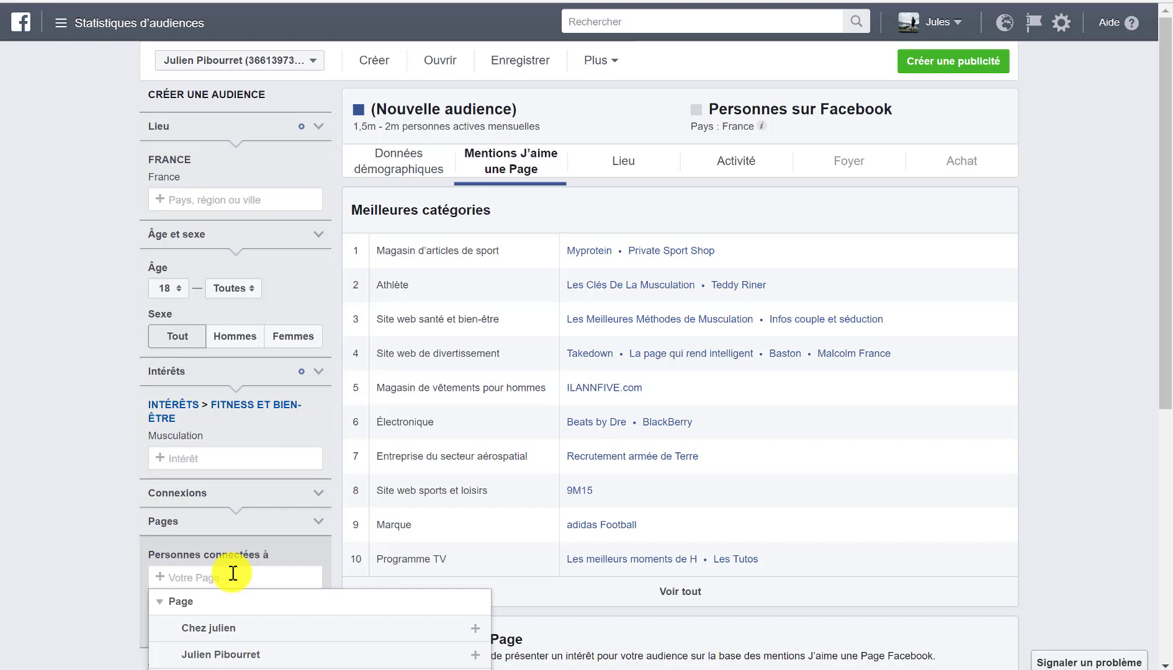
click(74, 545)
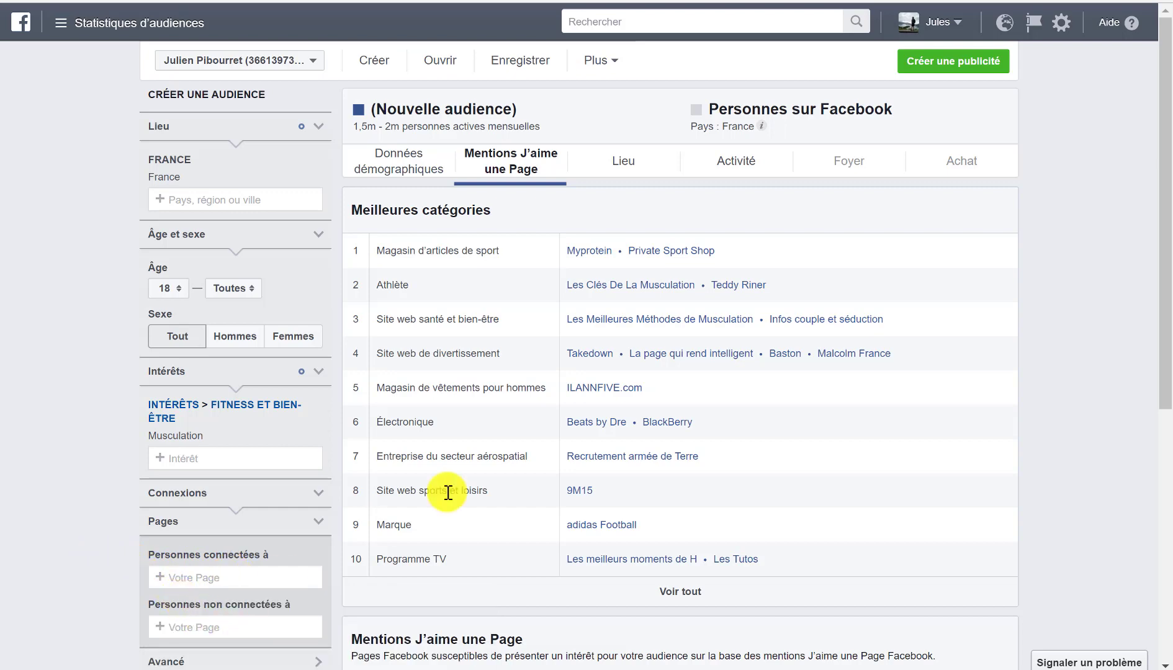
Expand the Avancé criteria of the audience
drag(1159, 220, 1160, 309)
click(269, 539)
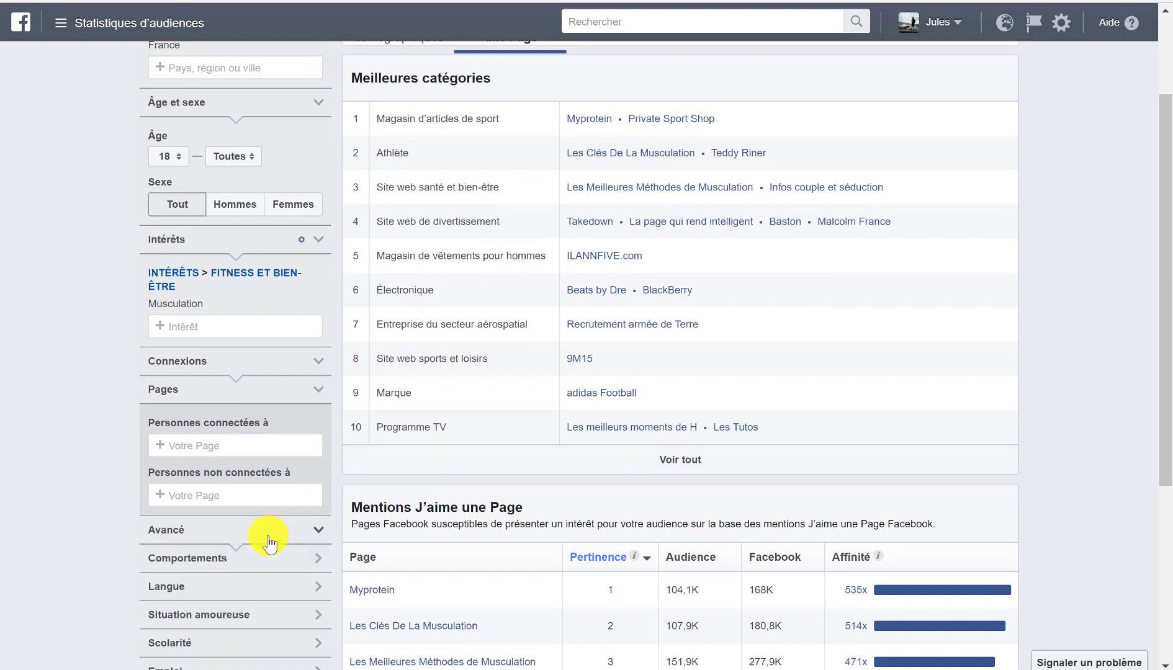
click(219, 329)
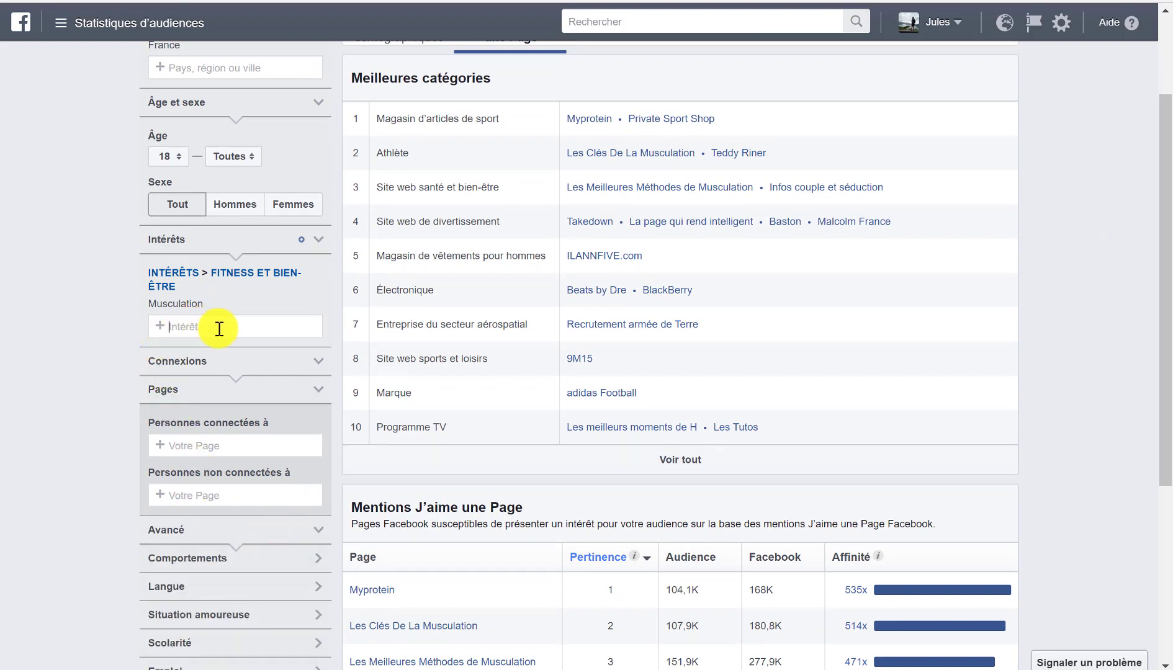
click(93, 414)
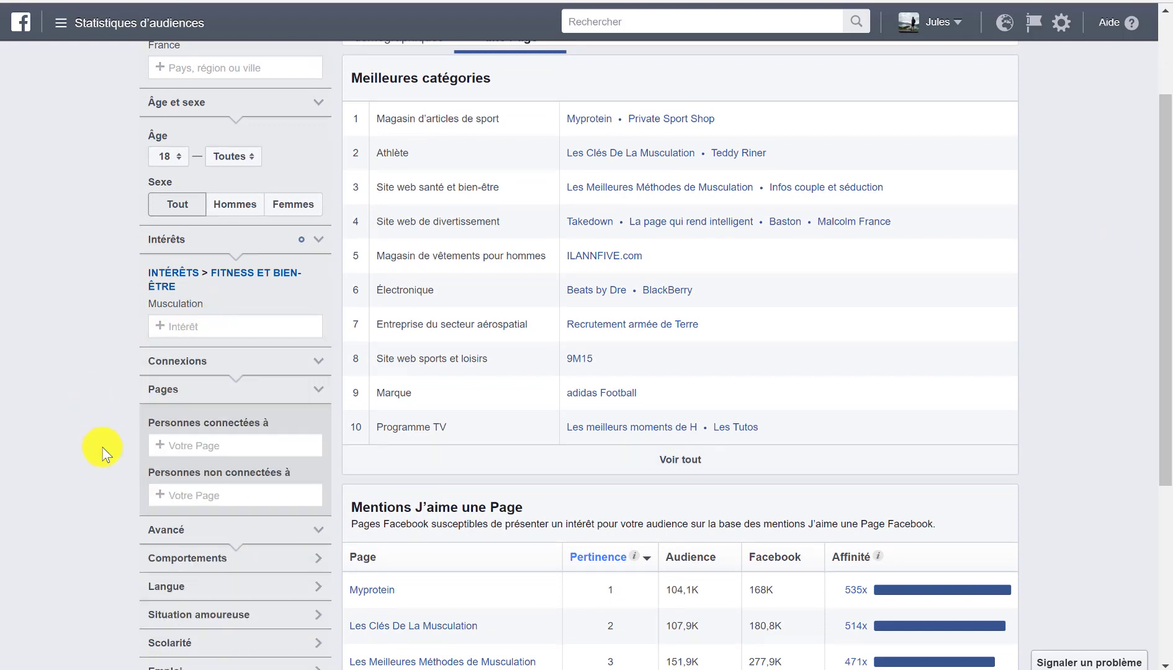
Search the audience interests for "my proteine" as an additional interest
click(241, 327)
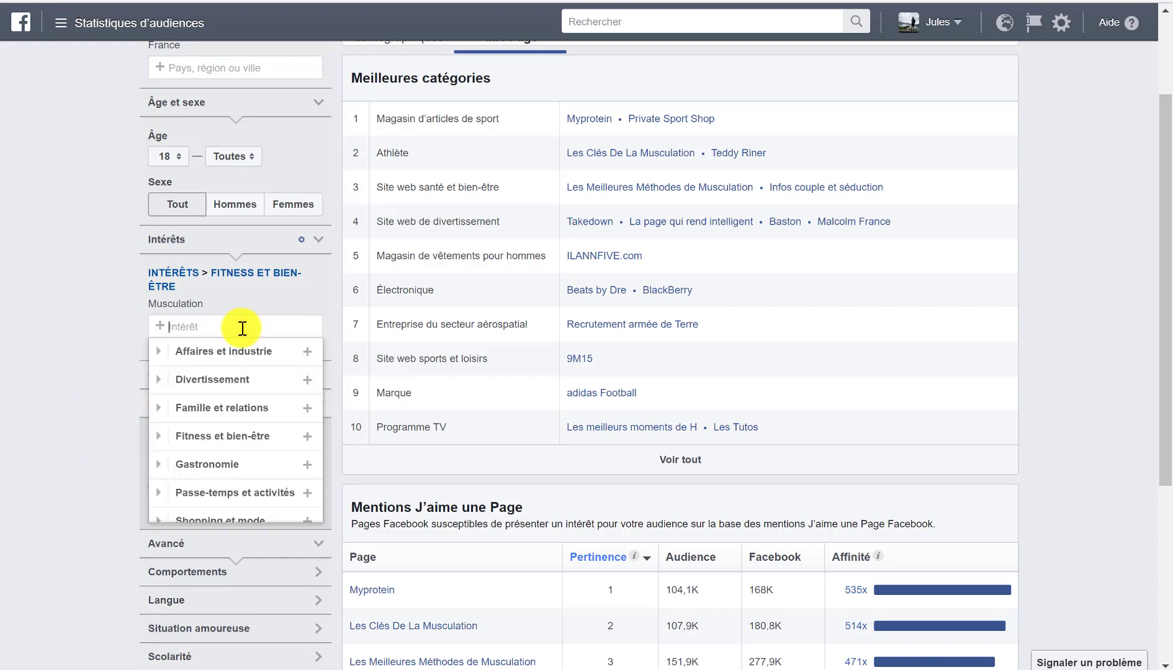
click(242, 328)
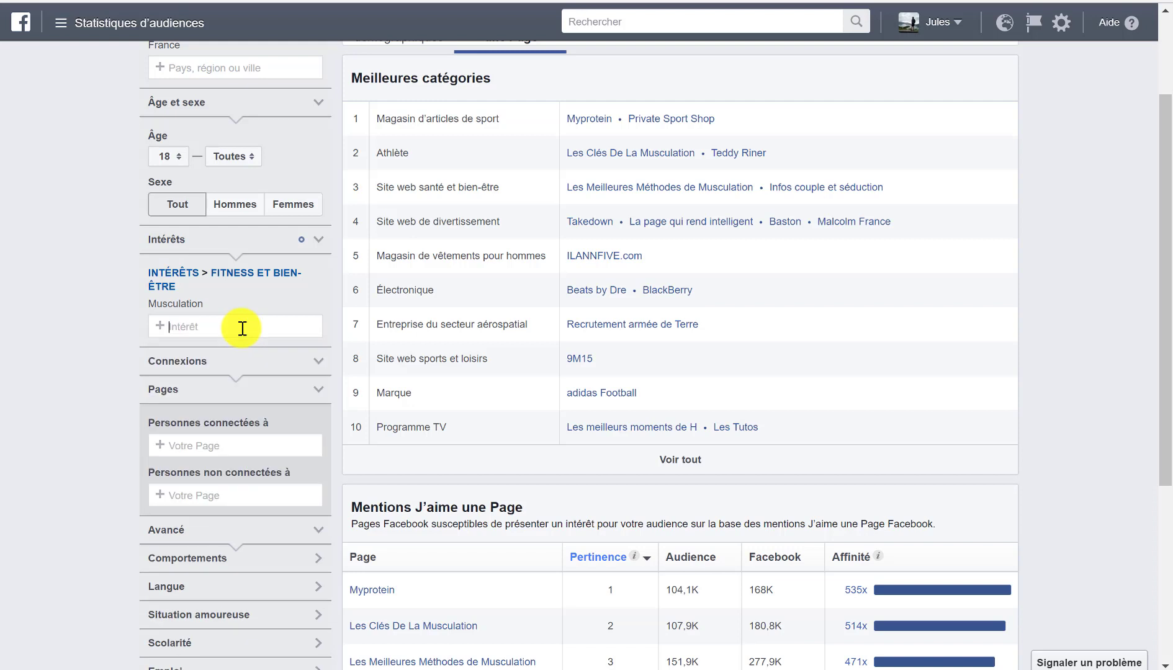
text(my pro)
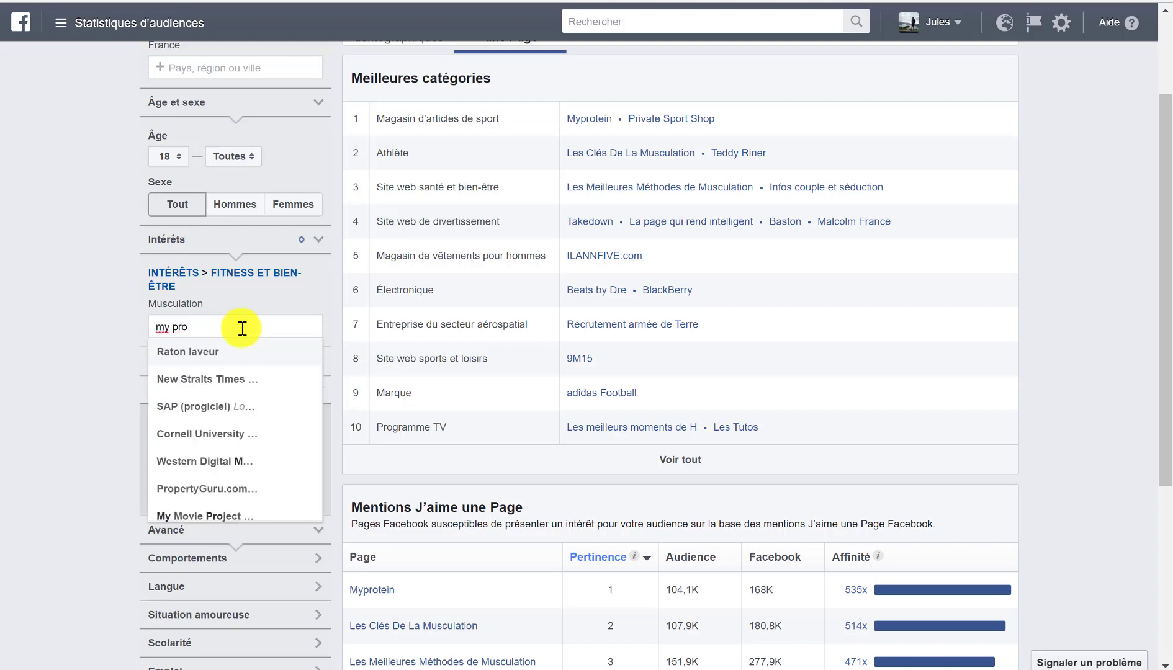
key(BackSpace)
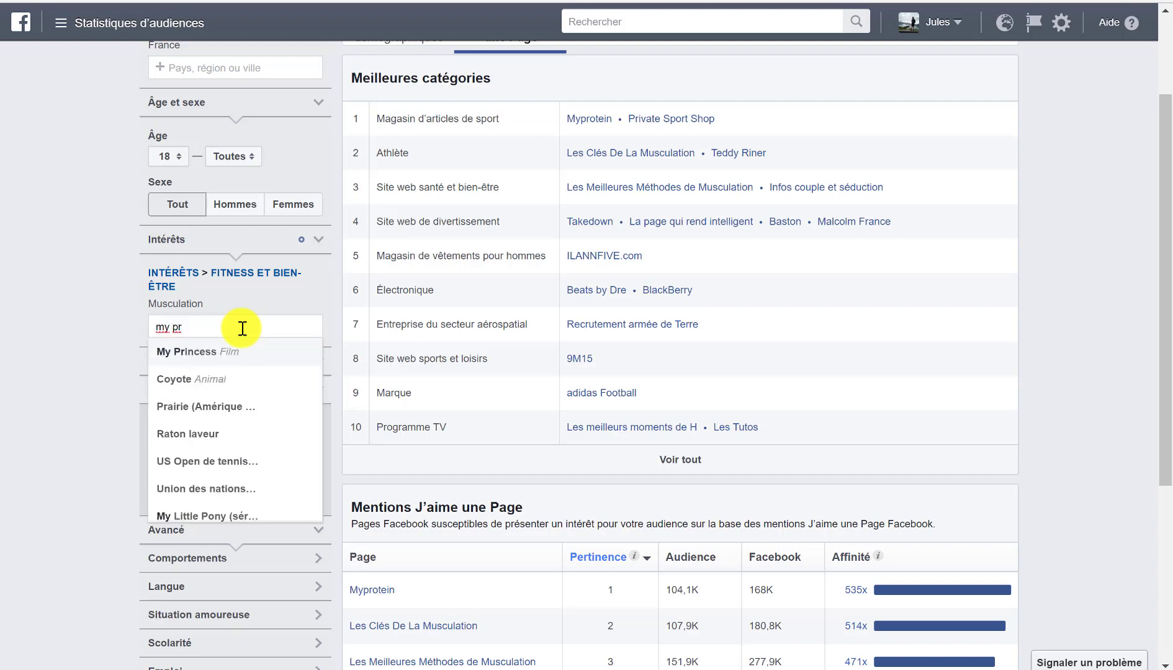
key(BackSpace)
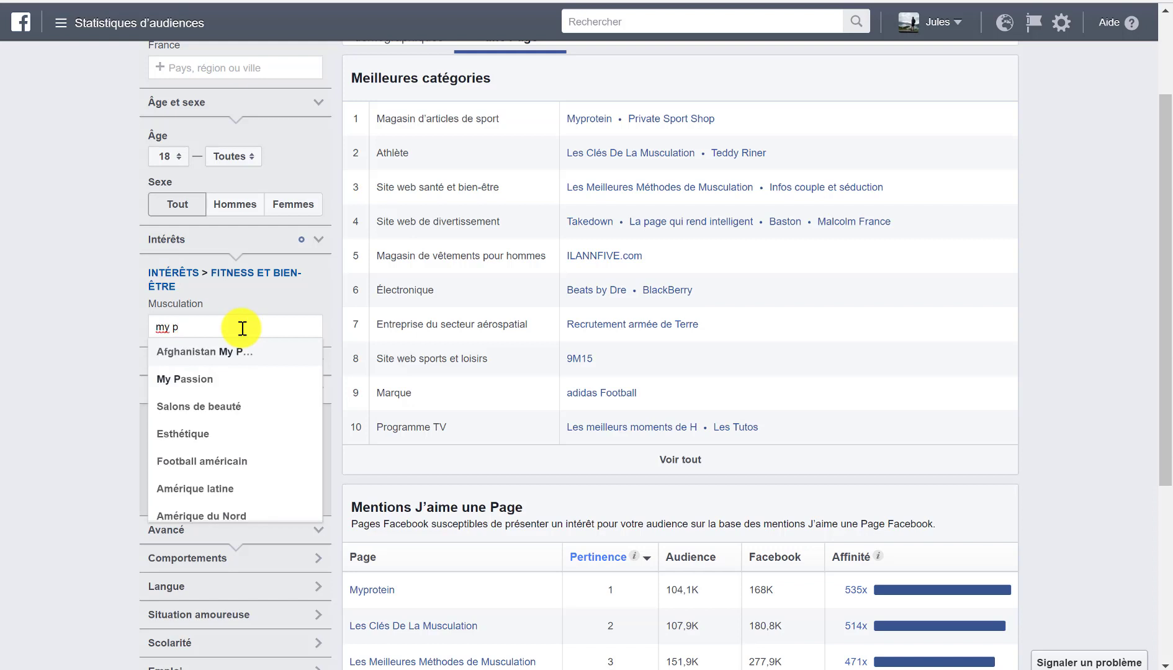
text(roteine)
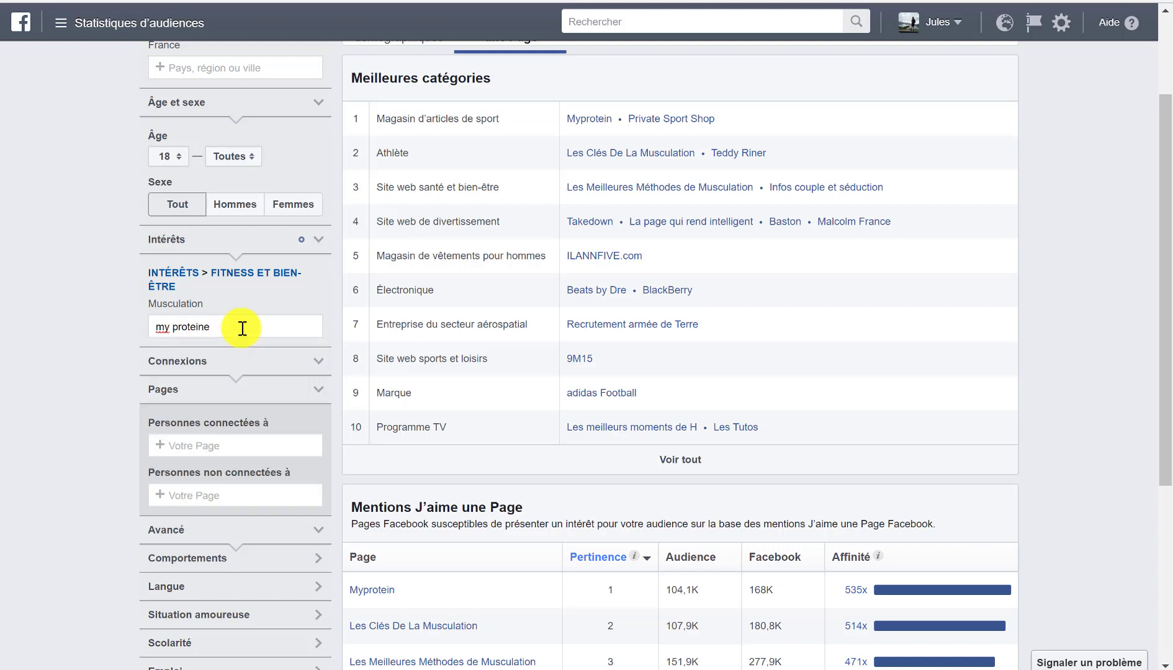
Replace the interest search text with "mypro" to check for a Myprotein suggestion, then leave the list without adding it
key(BackSpace)
key(BackSpace)
key(BackSpace)
key(BackSpace)
key(BackSpace)
key(BackSpace)
key(BackSpace)
key(BackSpace)
key(BackSpace)
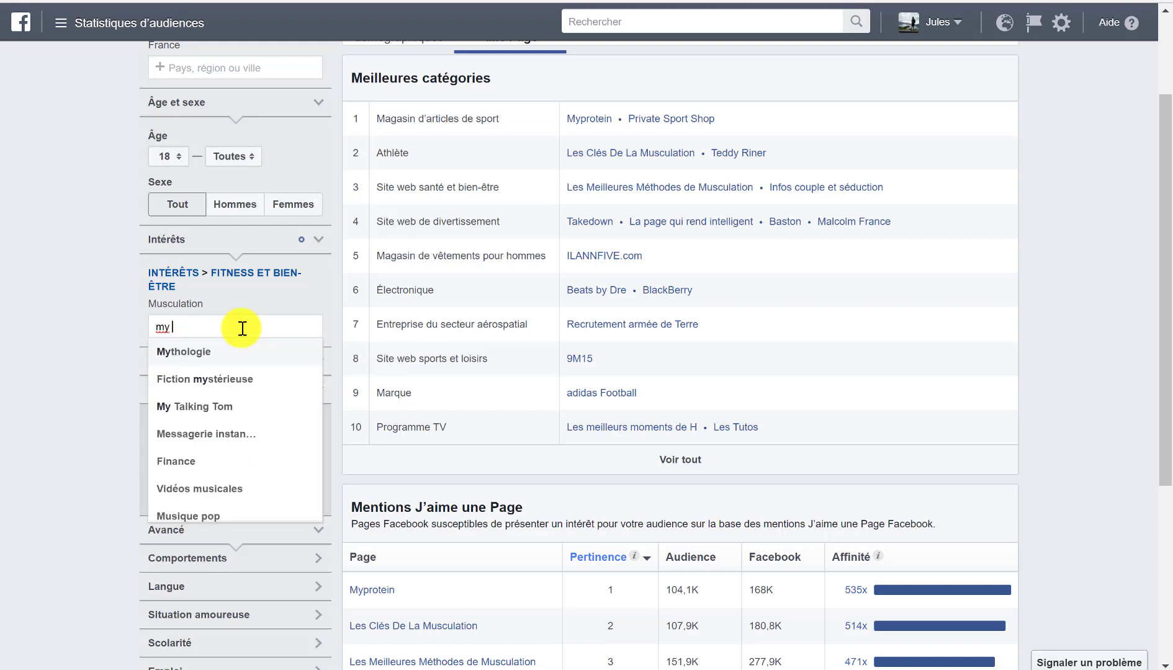
text(pro)
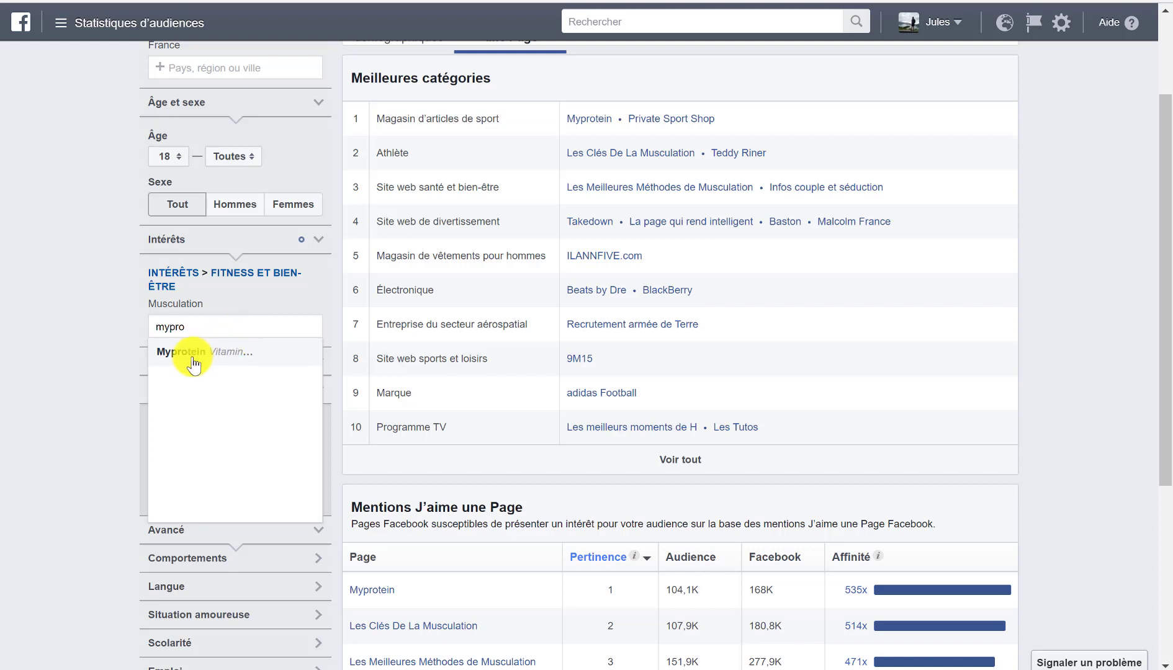
click(98, 351)
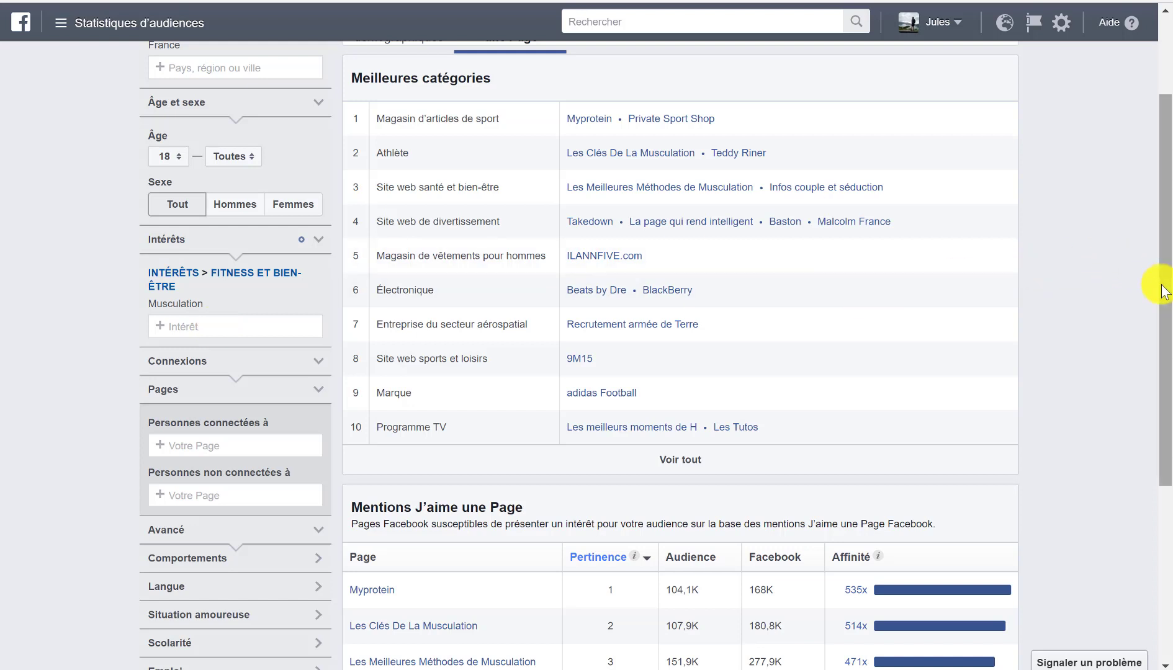
drag(1161, 287, 1162, 181)
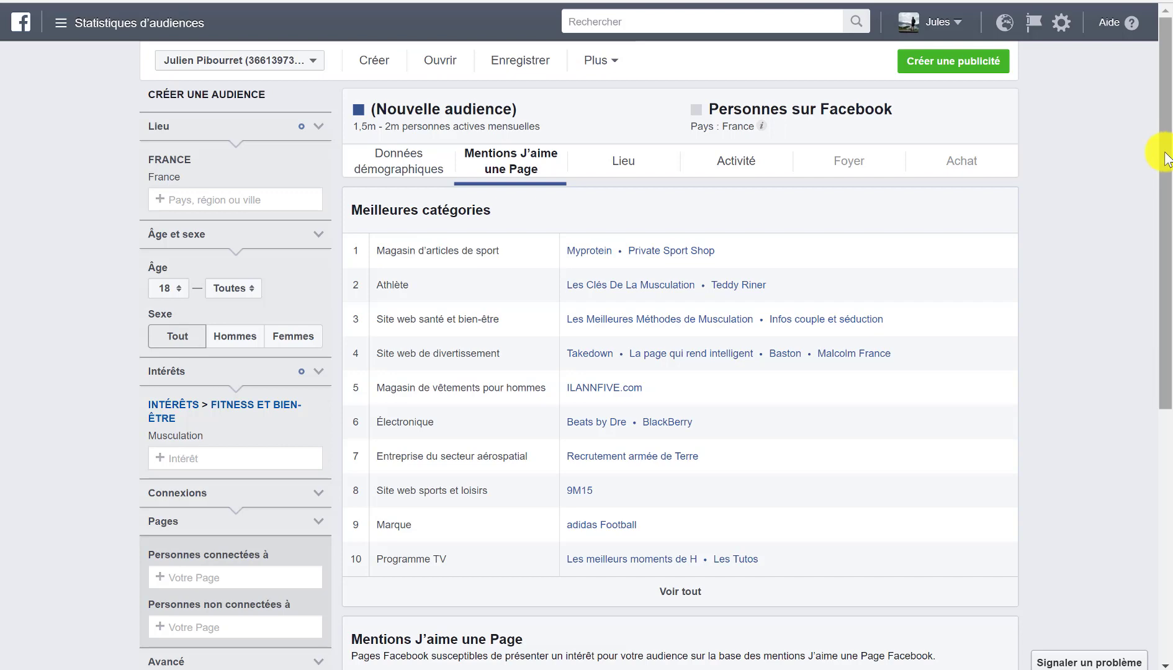
drag(1167, 154, 1169, 236)
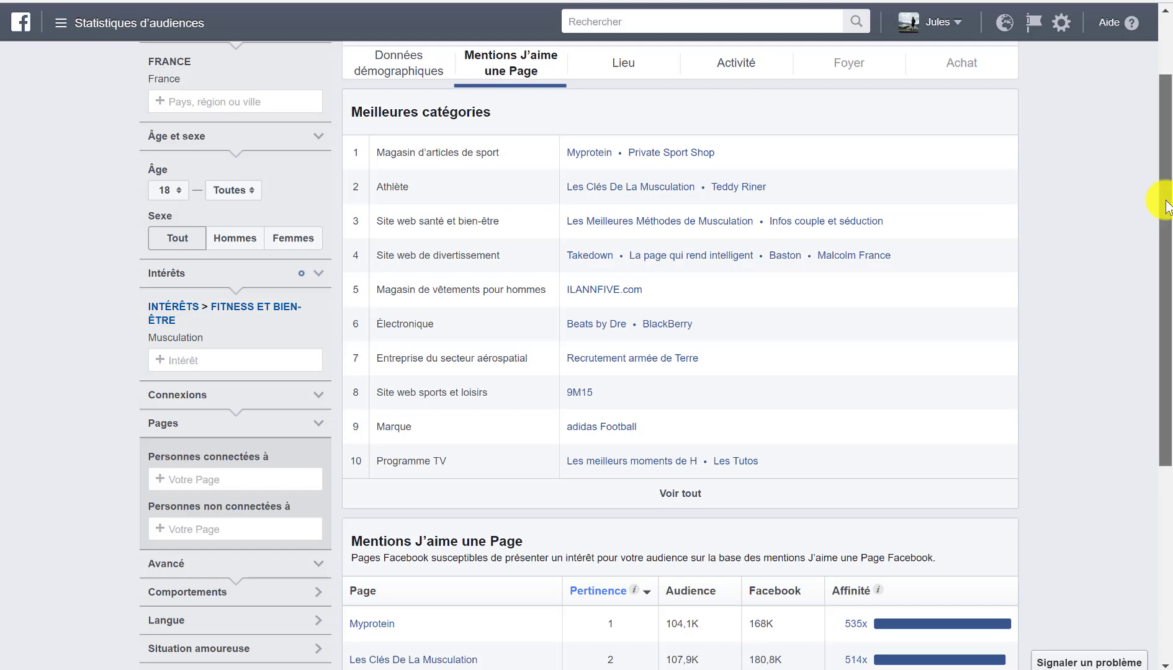
drag(1167, 205, 1161, 243)
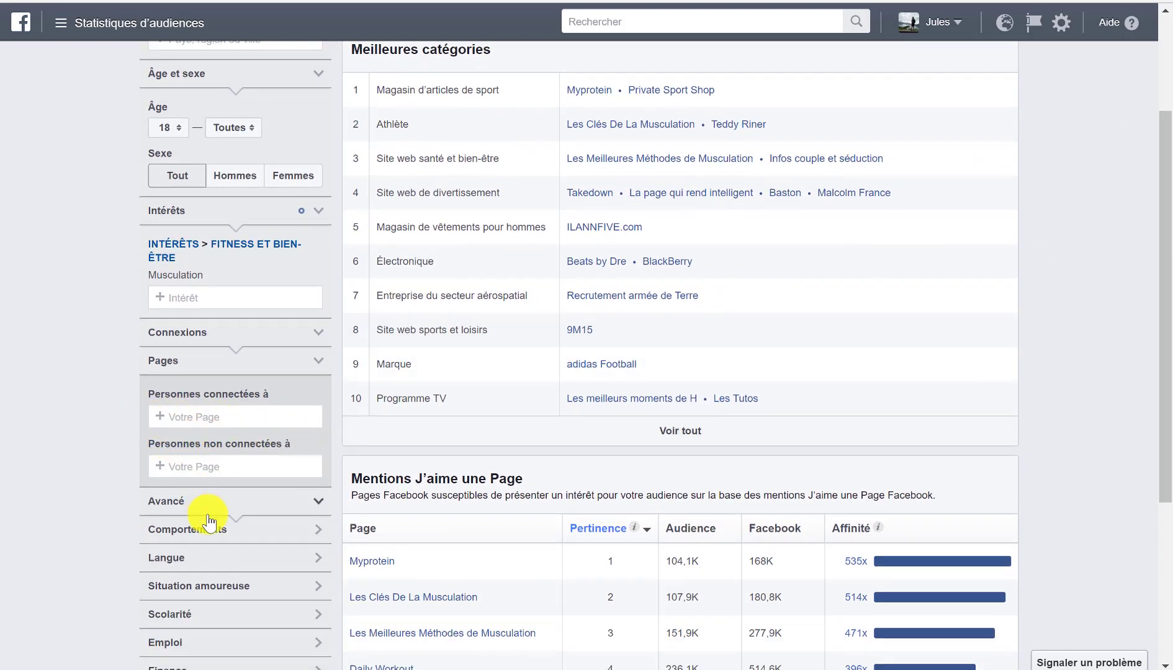
scroll(1166, 189, down, 1)
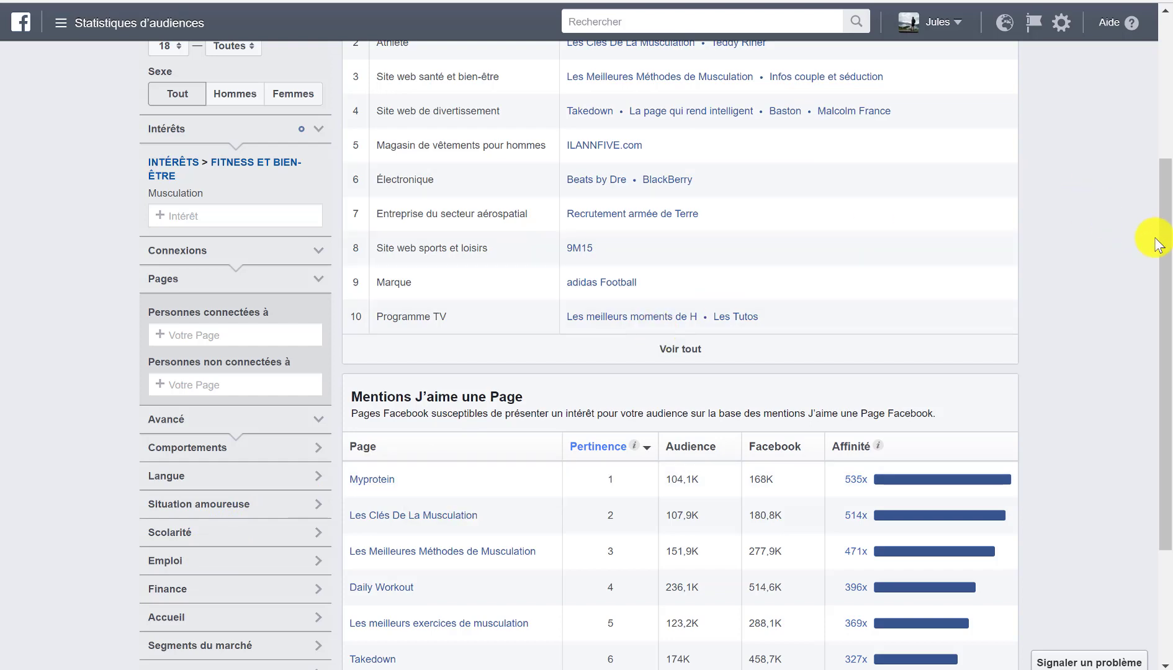
Examine the Situation amoureuse and Niveau d'enseignement charts in the demographic data of the Musculation audience
drag(1166, 242, 1127, 76)
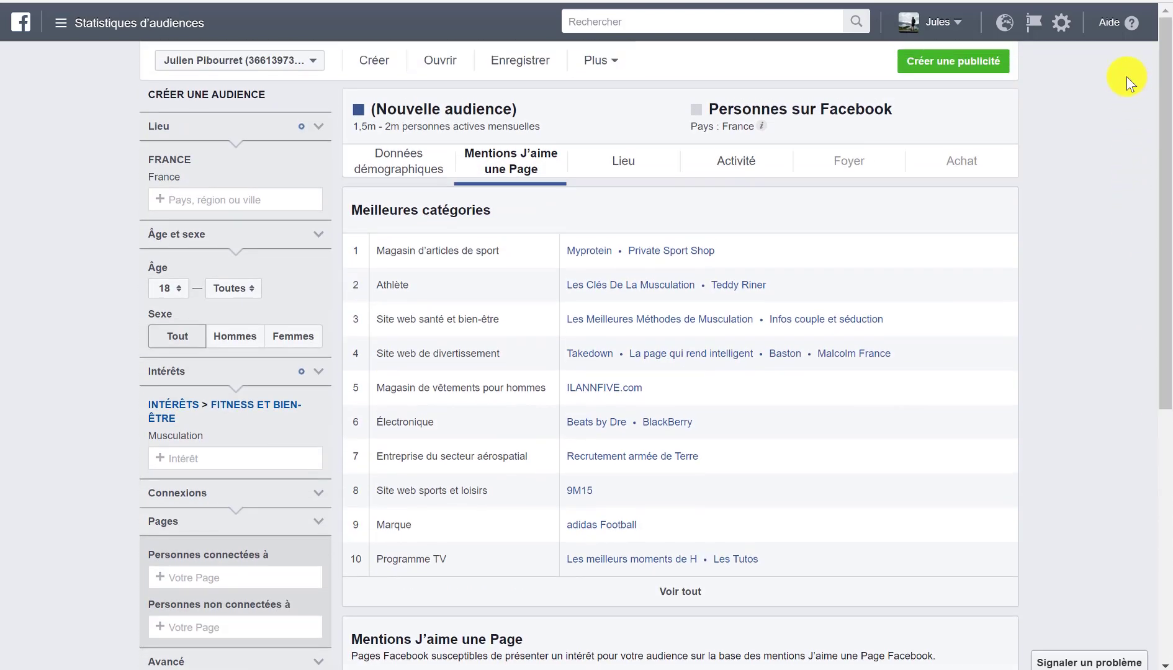
click(400, 178)
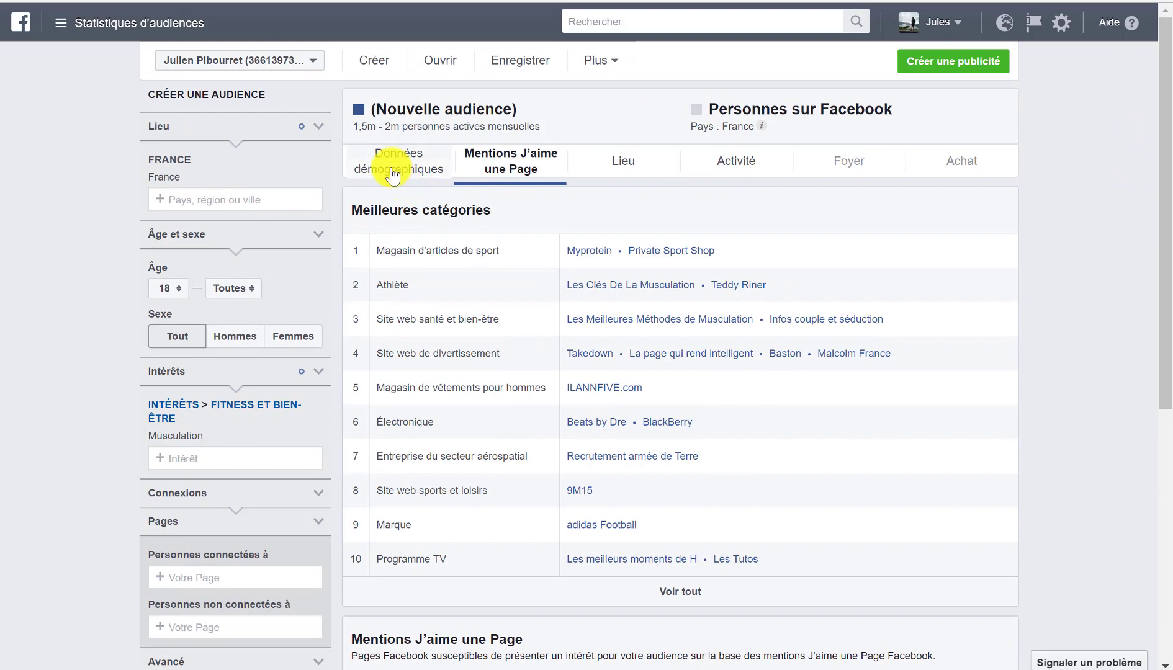
drag(1167, 92, 1166, 346)
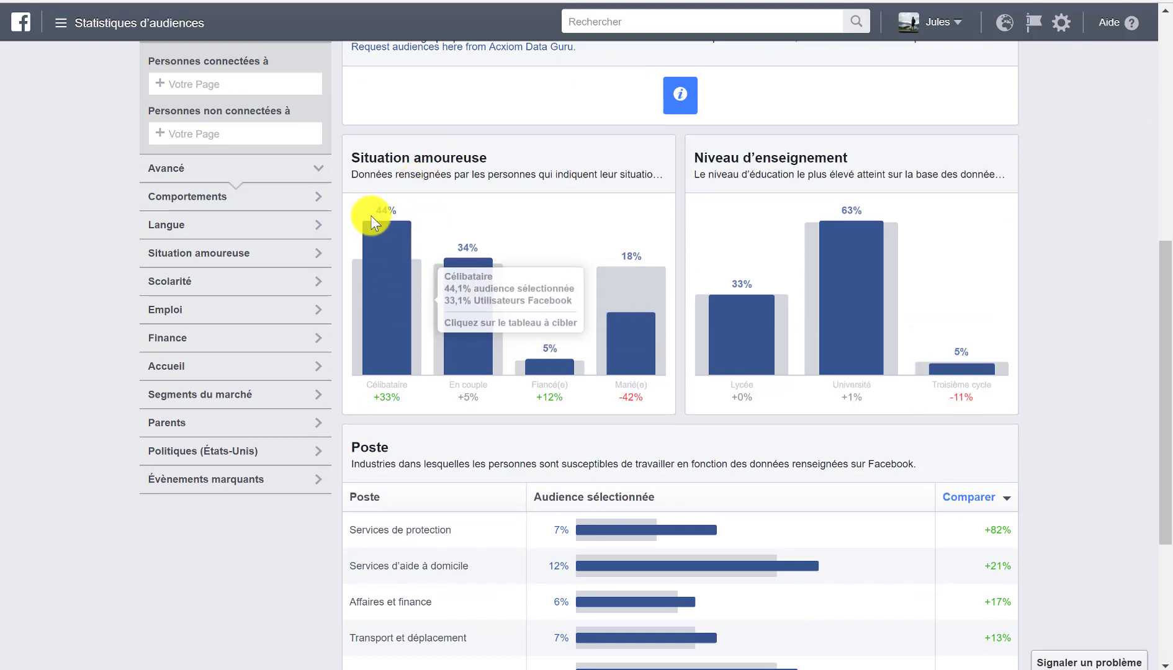
mouse_move(524, 269)
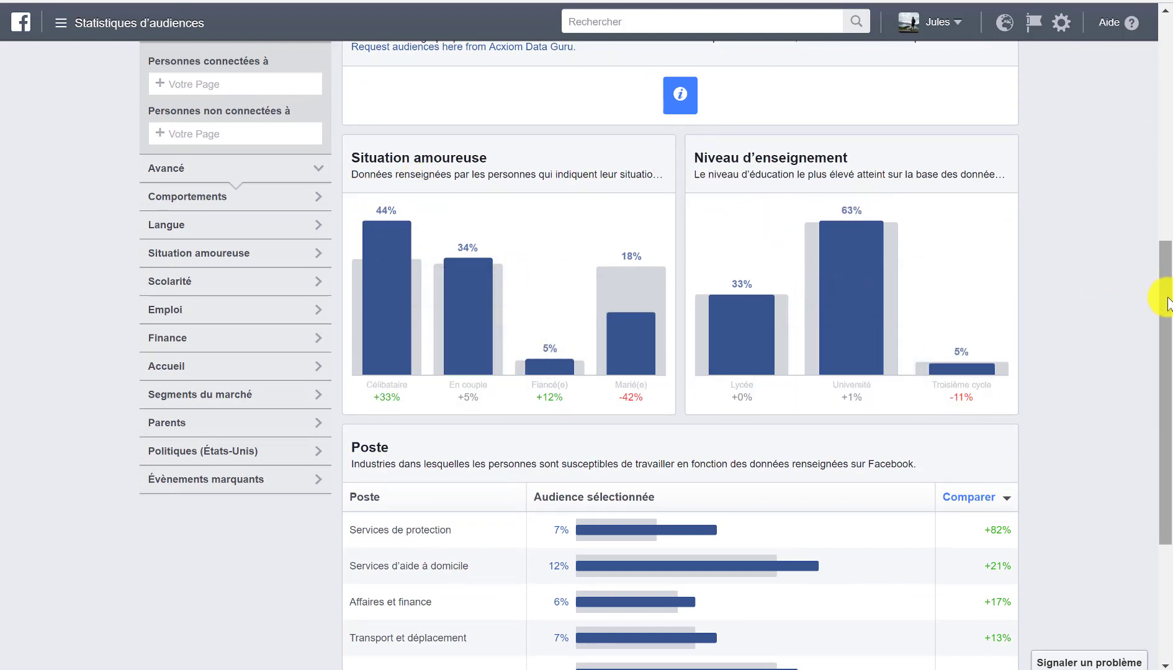
Remove the Musculation interest from the audience
drag(1166, 298, 1140, 90)
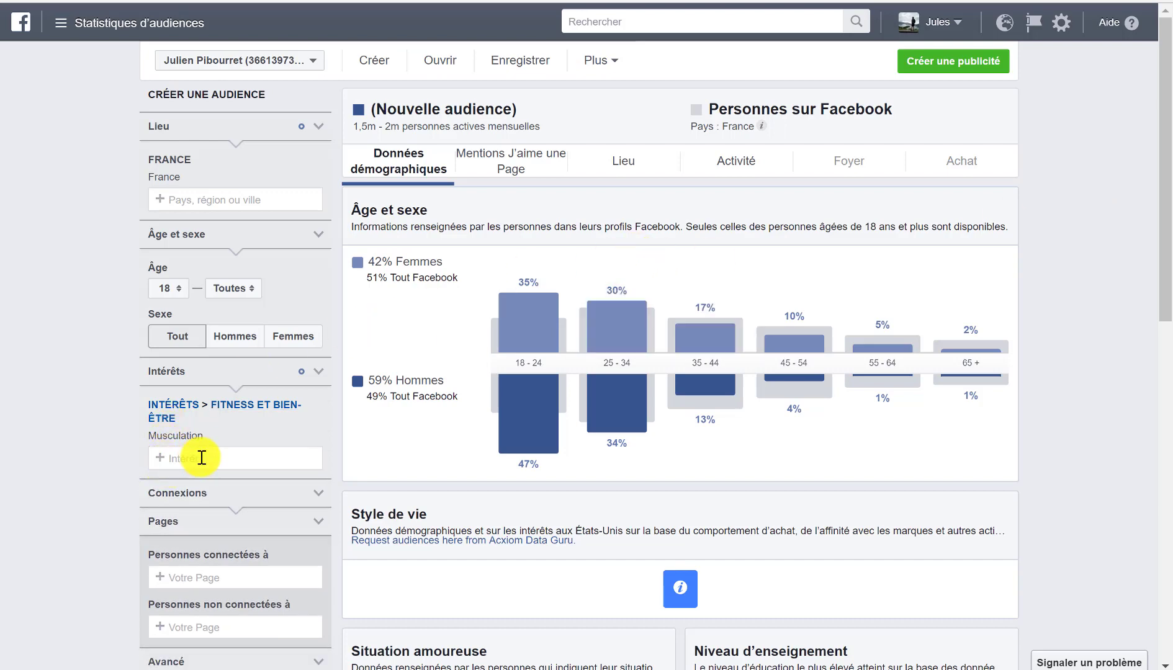
mouse_move(275, 406)
click(152, 448)
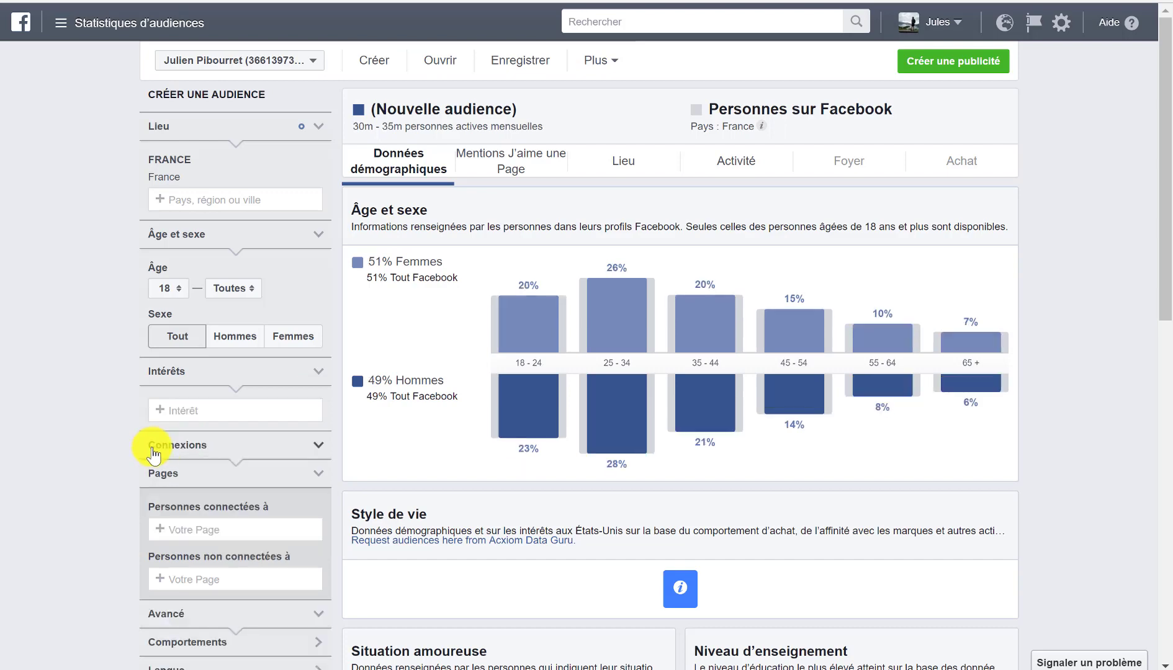
Add Bricolage as the audience's interest and close the interest suggestions
click(217, 413)
text(ricolage)
key(BackSpace)
key(BackSpace)
key(BackSpace)
key(BackSpace)
key(BackSpace)
key(BackSpace)
key(BackSpace)
key(BackSpace)
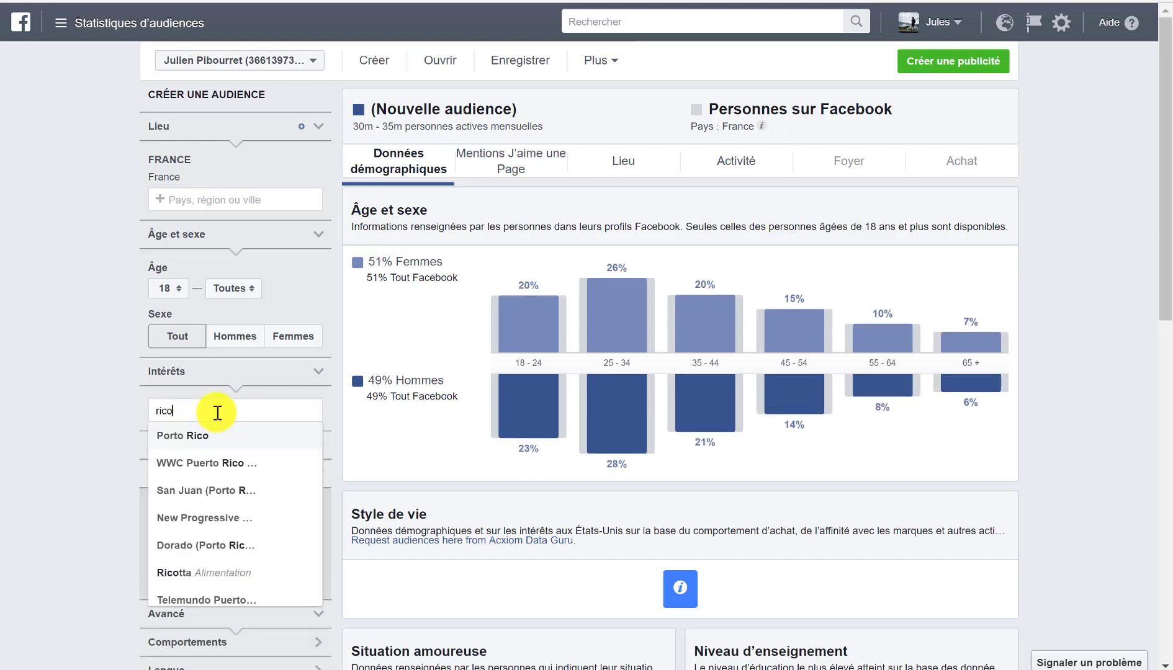
text(bricolage)
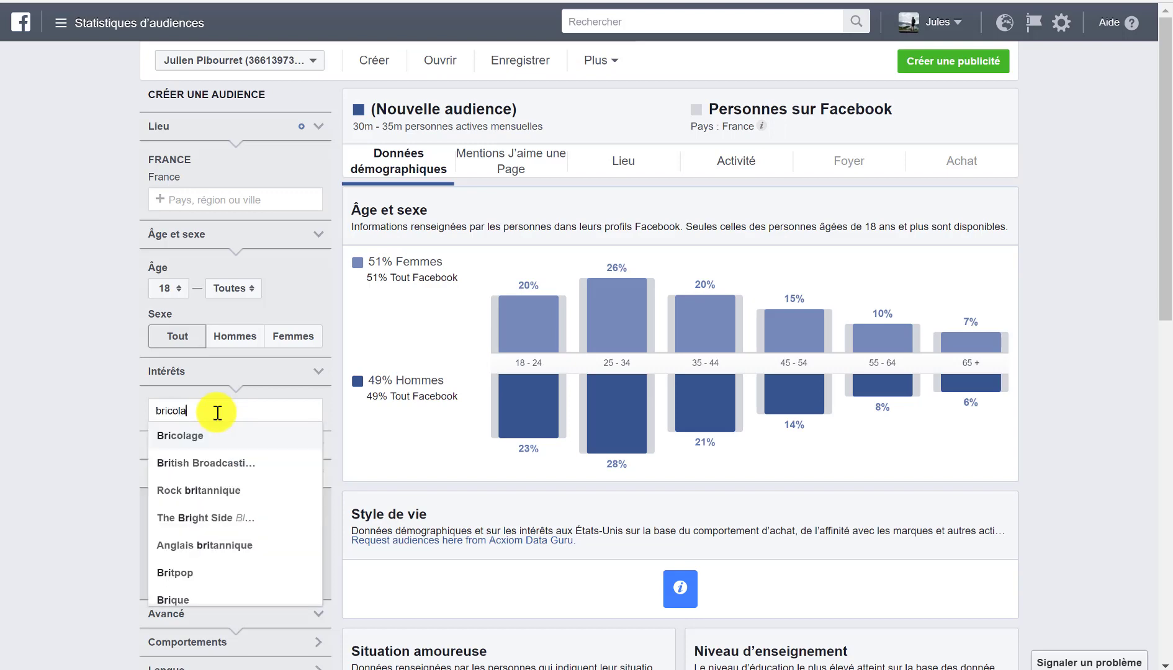
click(191, 438)
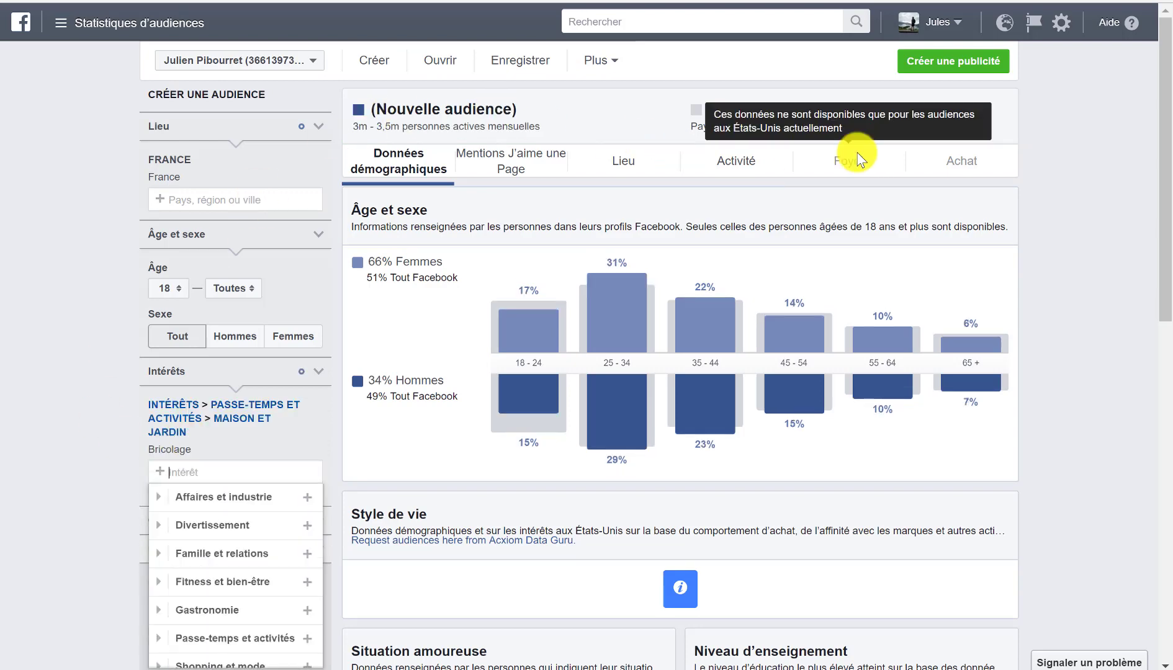
click(1087, 177)
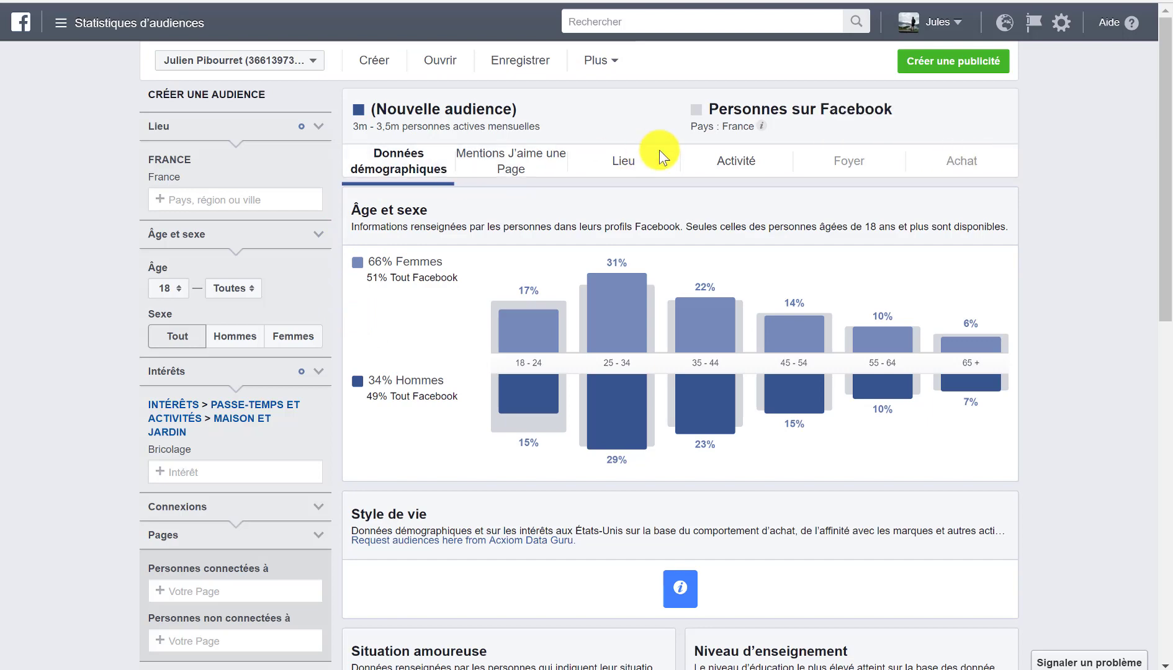
Look through the Bricolage audience's location, activity and demographic statistics, ending on its page likes
click(624, 166)
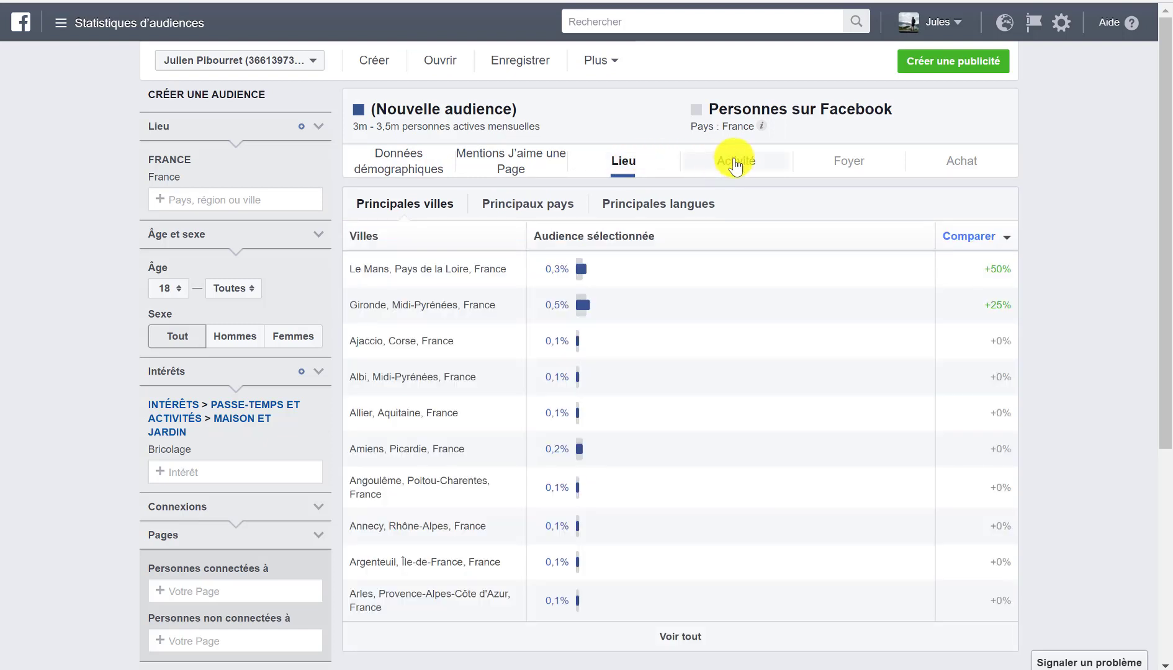
click(742, 165)
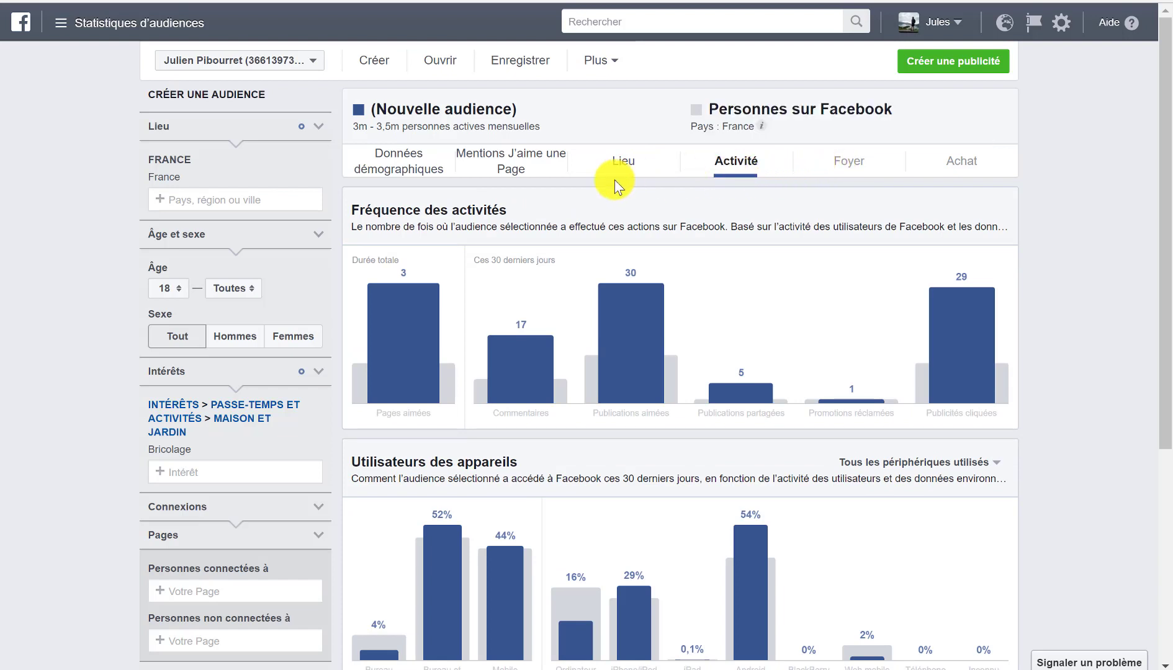
click(393, 177)
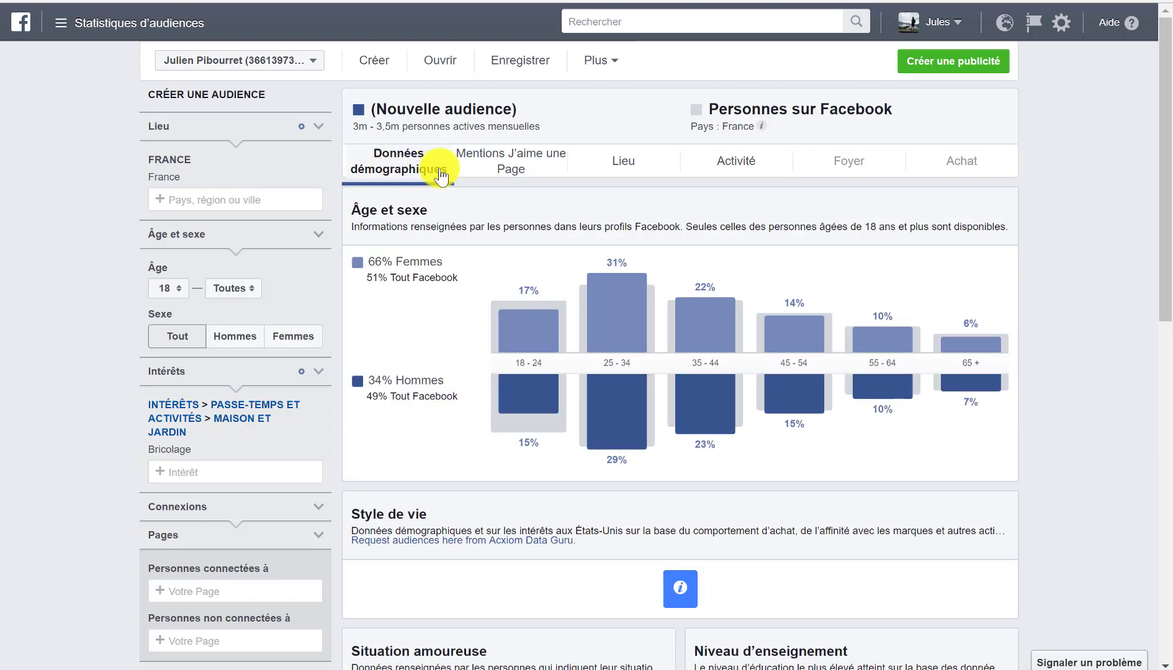
click(507, 165)
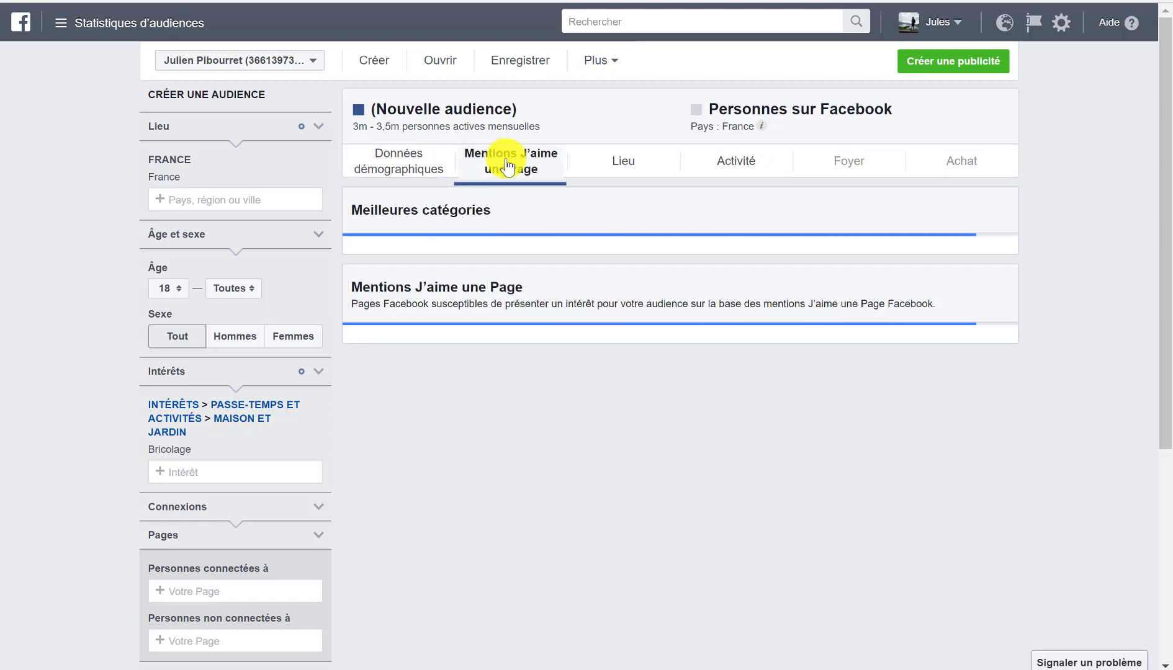